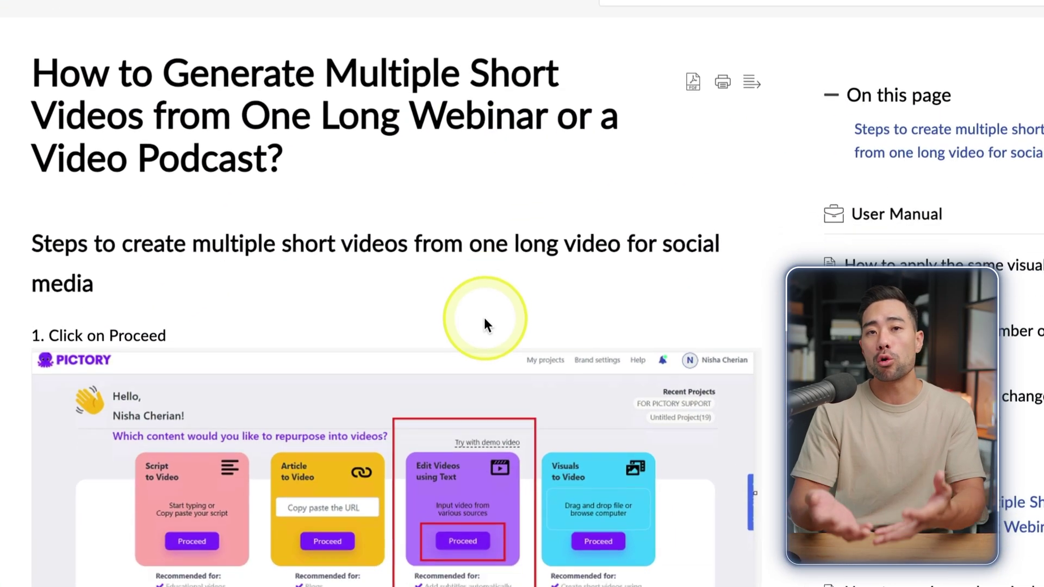
Scroll down the help article on making multiple short videos from one long webinar
{"action": "scroll", "coordinate": [484, 318], "scroll_direction": "down", "scroll_amount": 6}
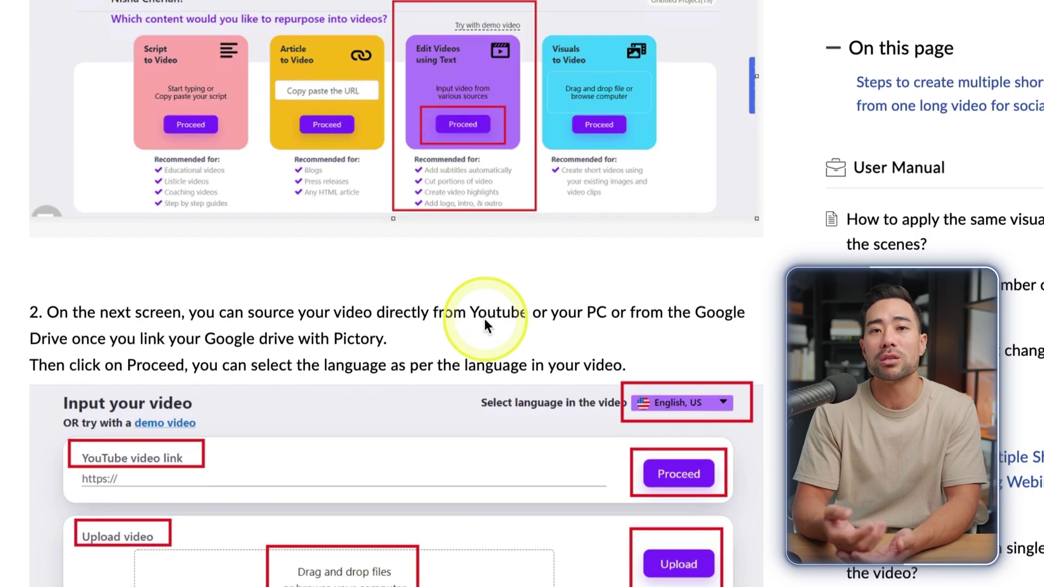
Scroll further through the article, then go to the dashboard with the Script to Video and Article to Video cards
{"action": "scroll", "coordinate": [438, 458], "scroll_direction": "down", "scroll_amount": 15}
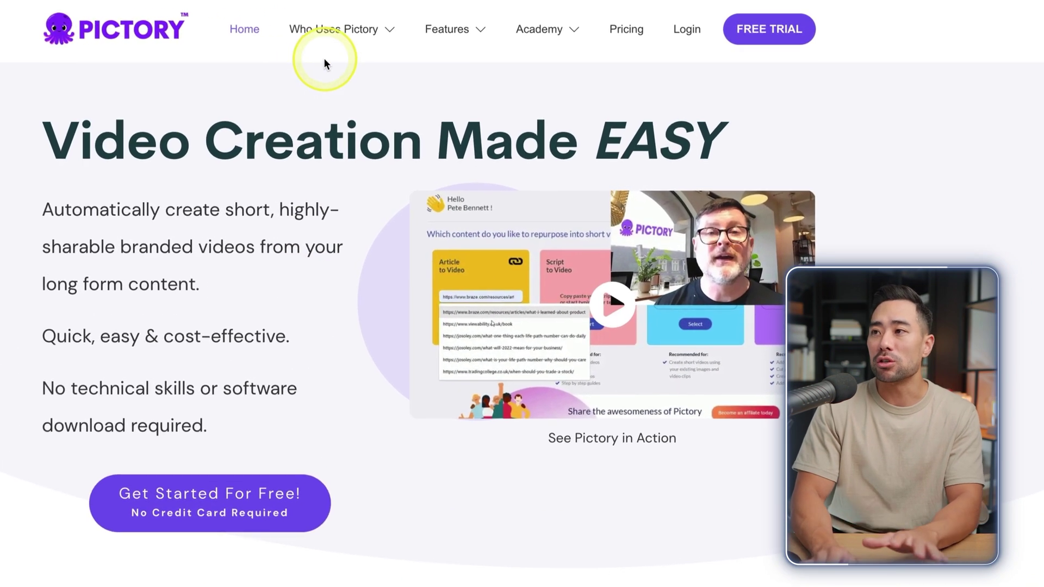
{"action": "mouse_move", "coordinate": [333, 42]}
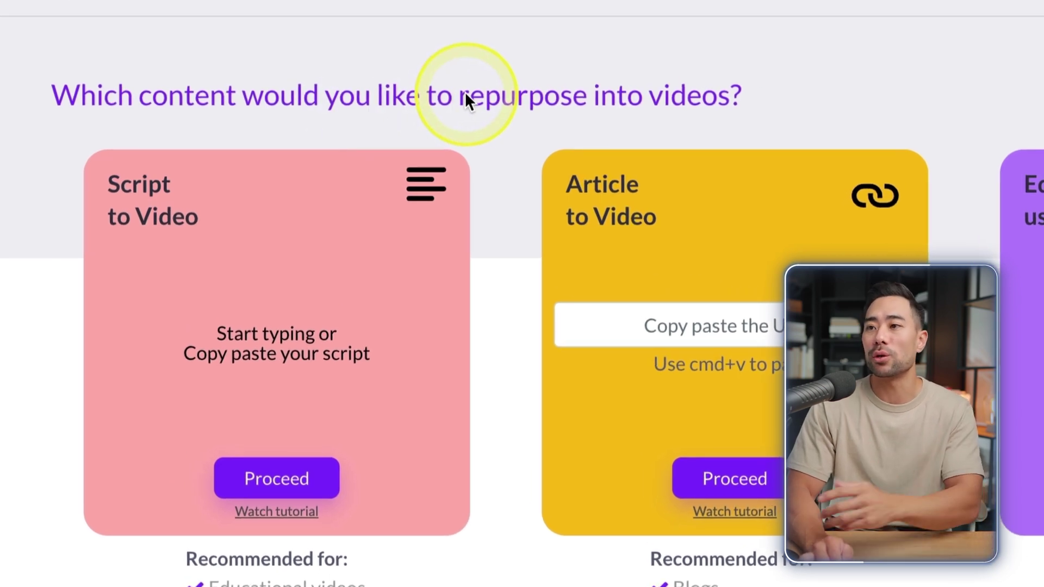
{"action": "scroll", "coordinate": [465, 112], "scroll_direction": "down", "scroll_amount": 1}
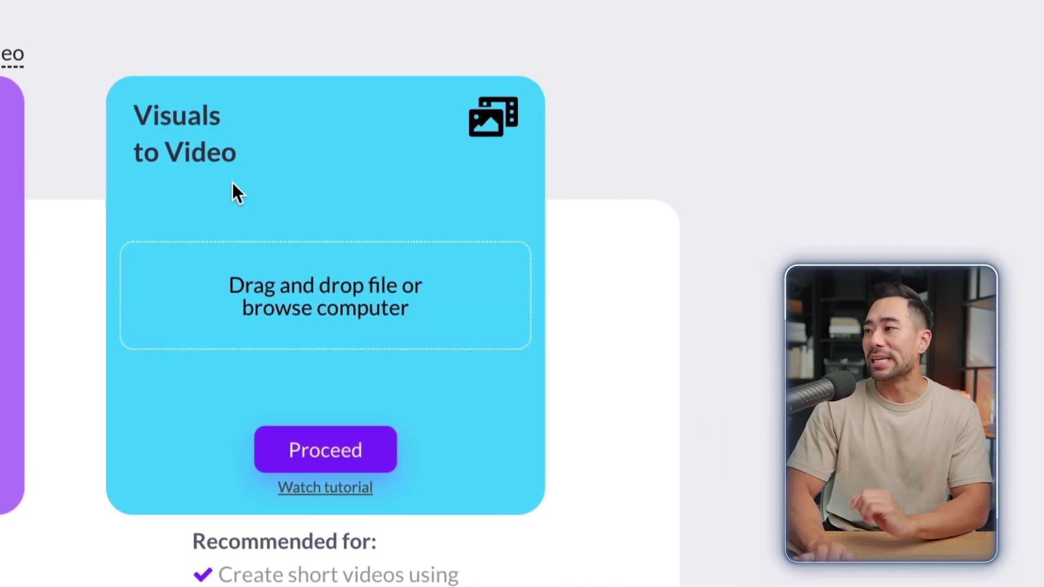
{"action": "left_click", "coordinate": [737, 182]}
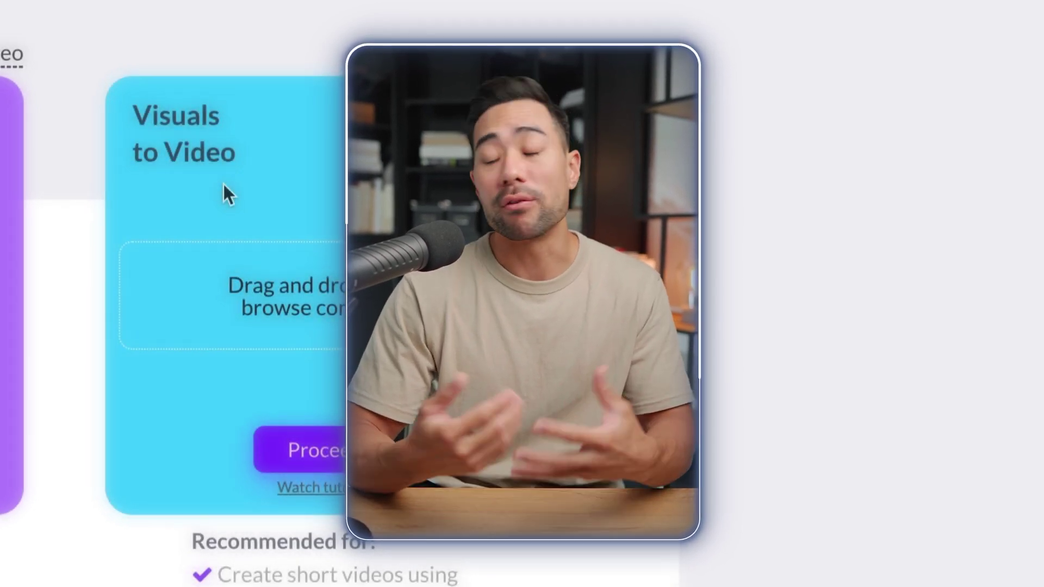
Start a new Script to Video project to open the Script editor
{"action": "left_click", "coordinate": [211, 214]}
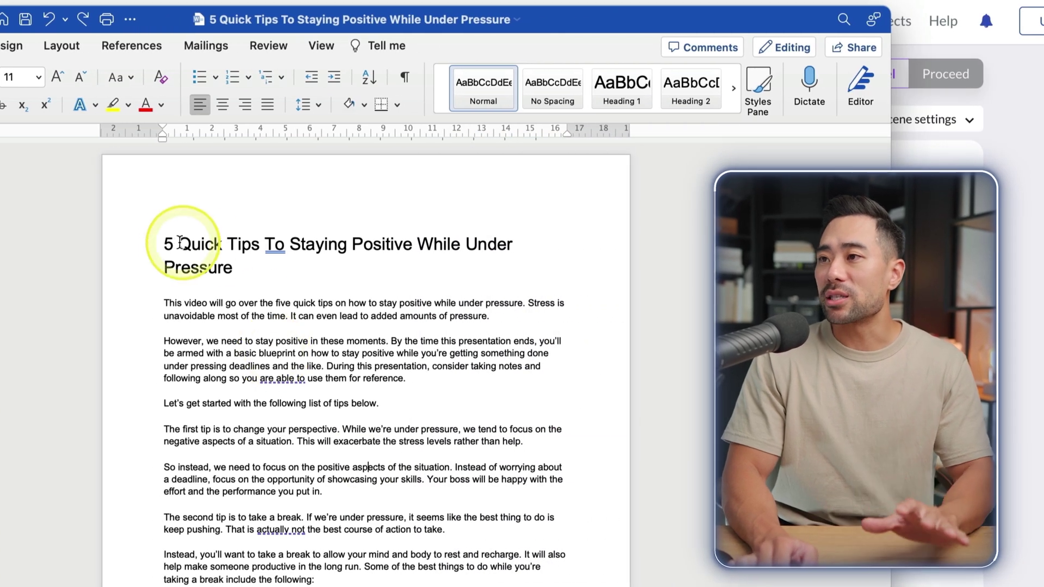
Copy the Word title '5 Quick Tips To Staying Positive While Under Pressure' into Pictory's video name field
{"action": "left_click_drag", "start_coordinate": [166, 243], "coordinate": [263, 268]}
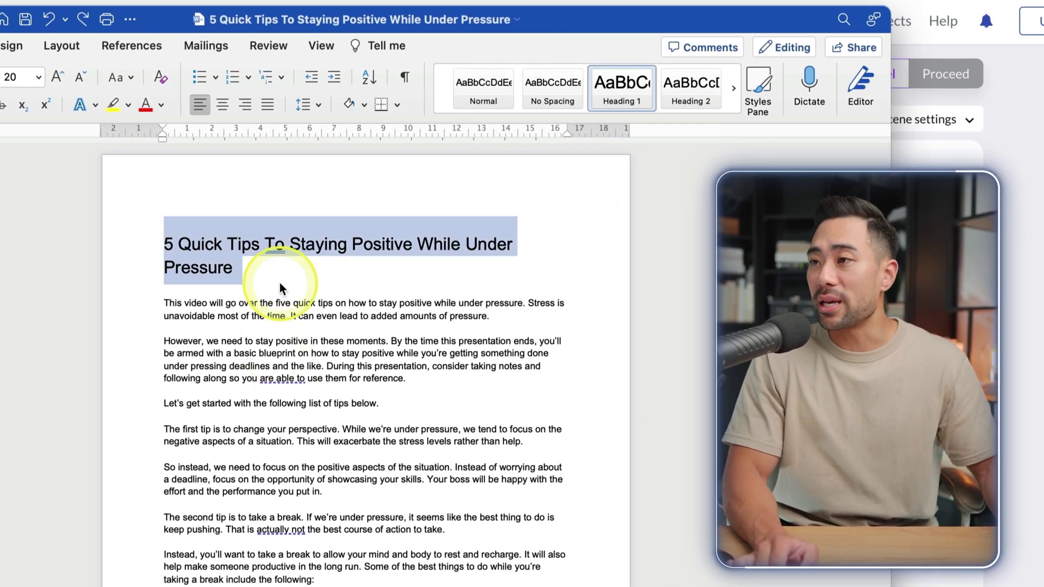
{"action": "type", "text": "5 Quick Tips To Staying Positive While Under Pressure"}
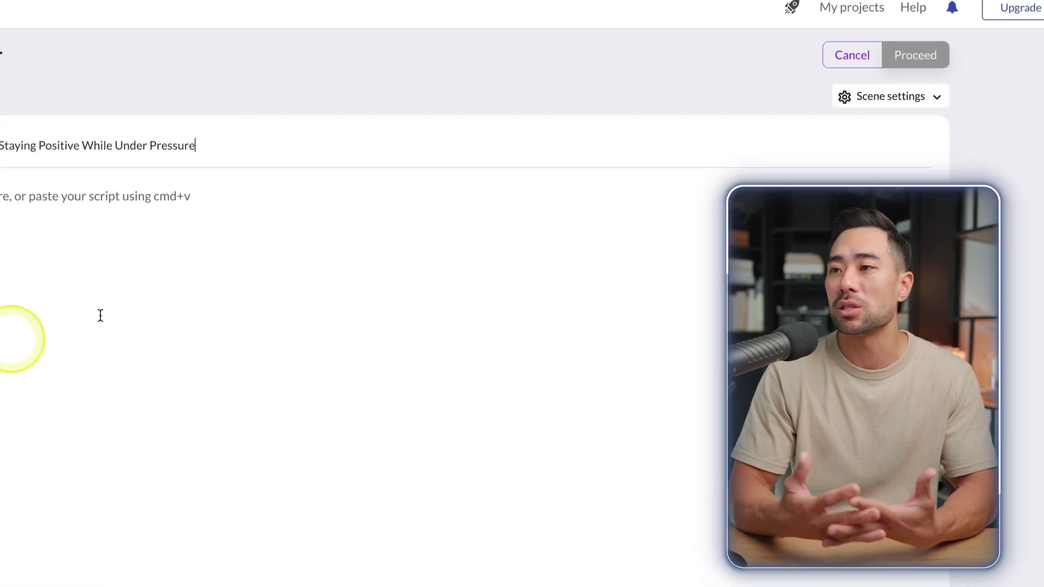
Paste the full Word script into the body and bold 'how to stay positive while under pressure'
{"action": "key", "text": "super+v"}
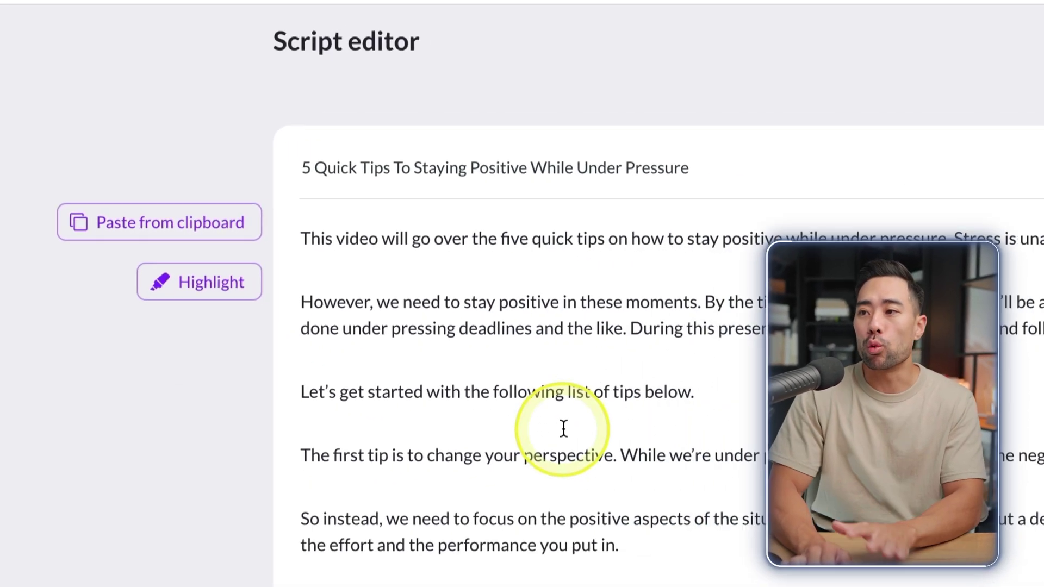
{"action": "left_click", "coordinate": [1013, 488]}
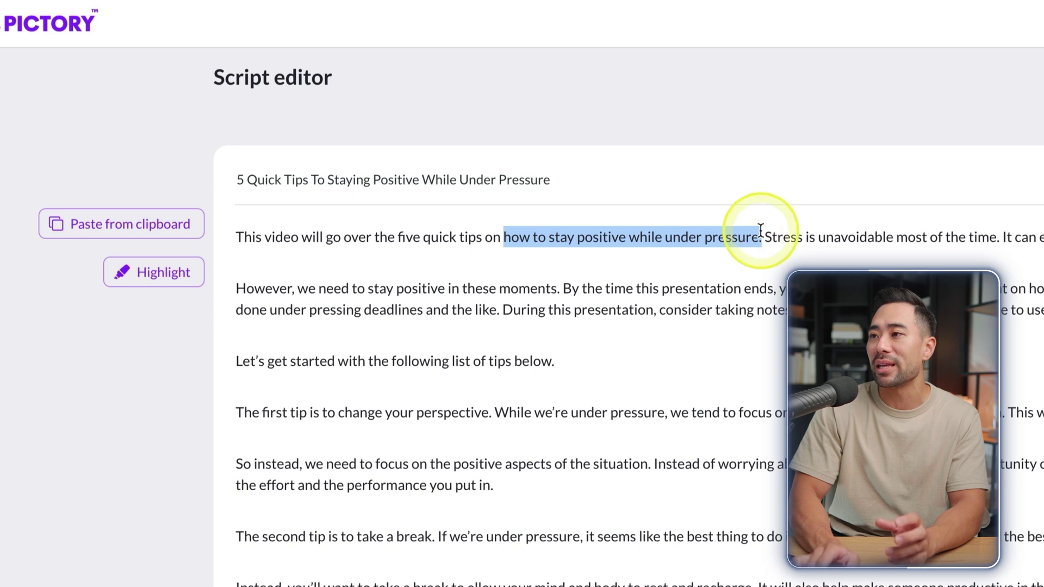
{"action": "left_click", "coordinate": [129, 284]}
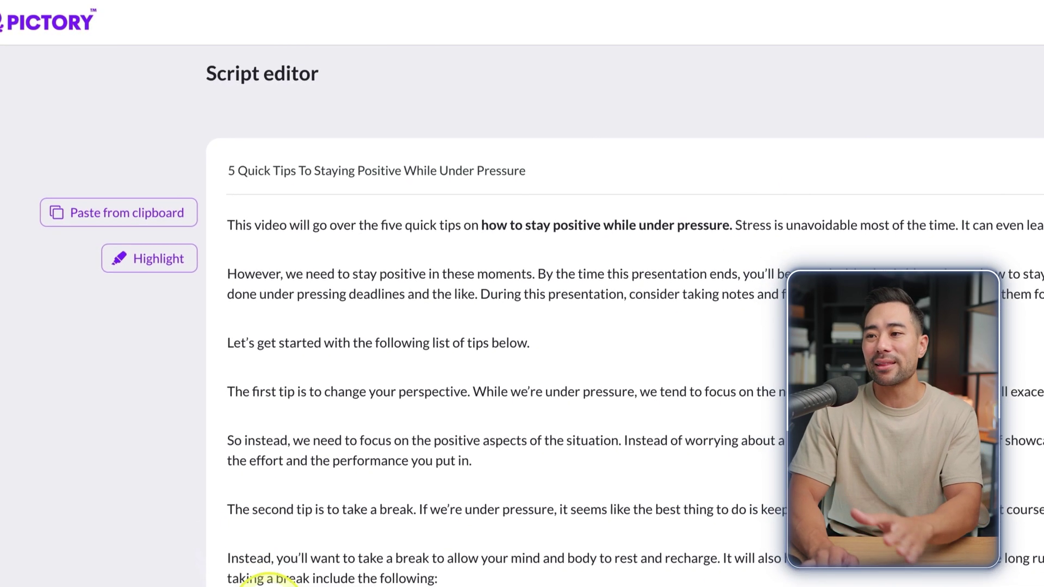
{"action": "left_click_drag", "start_coordinate": [217, 466], "coordinate": [357, 434]}
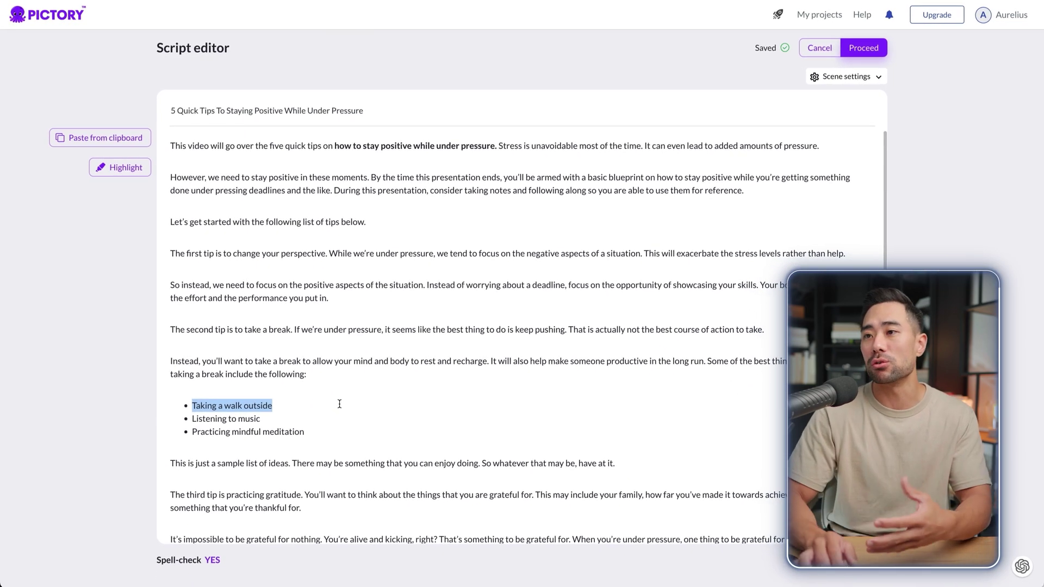
Highlight the 'Taking a walk outside' bullet and the other key tip phrases in the script
{"action": "left_click", "coordinate": [120, 175]}
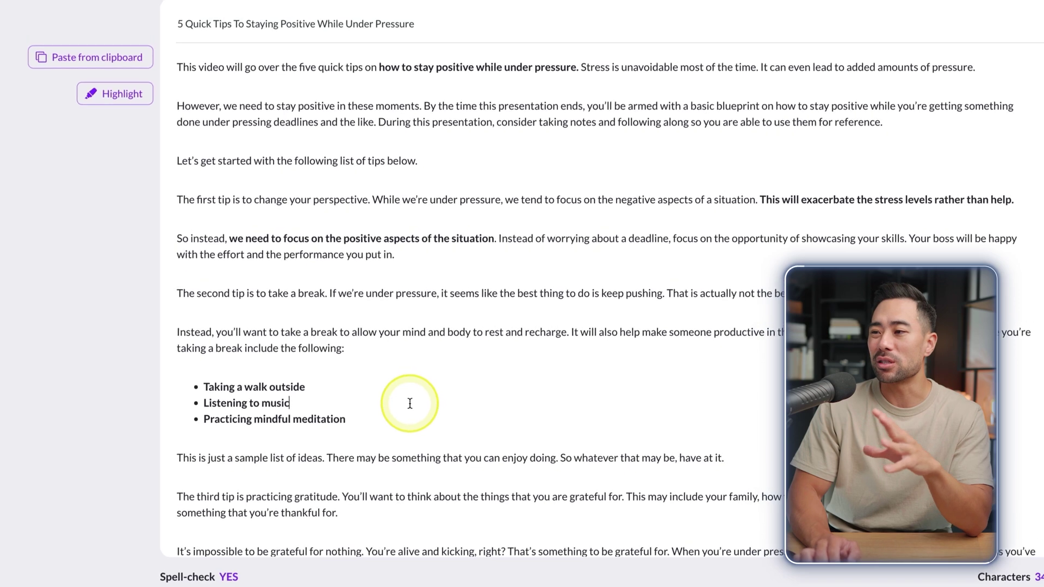
{"action": "scroll", "coordinate": [581, 434], "scroll_direction": "down", "scroll_amount": 1}
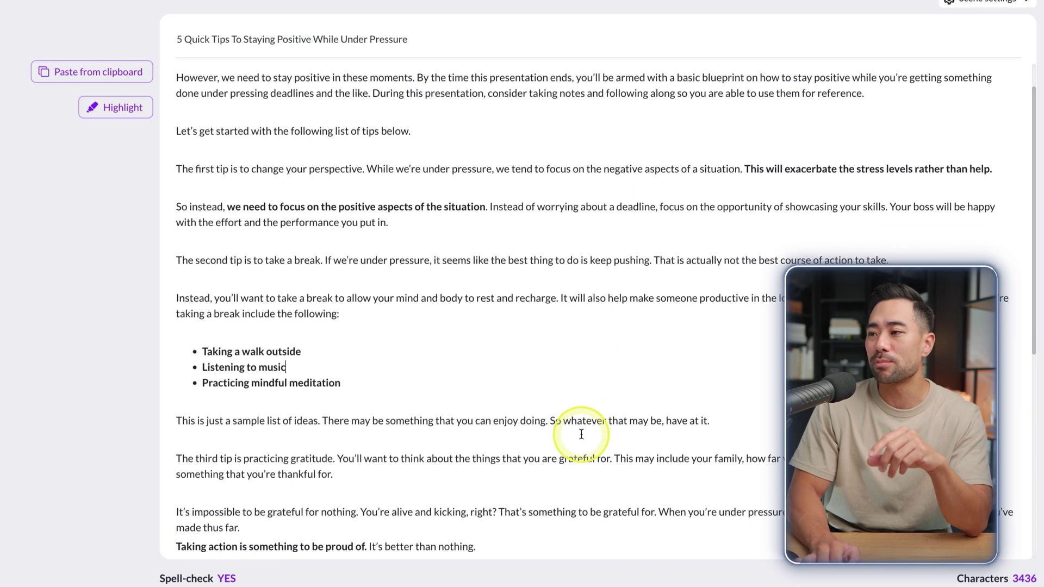
{"action": "scroll", "coordinate": [707, 503], "scroll_direction": "up", "scroll_amount": 1}
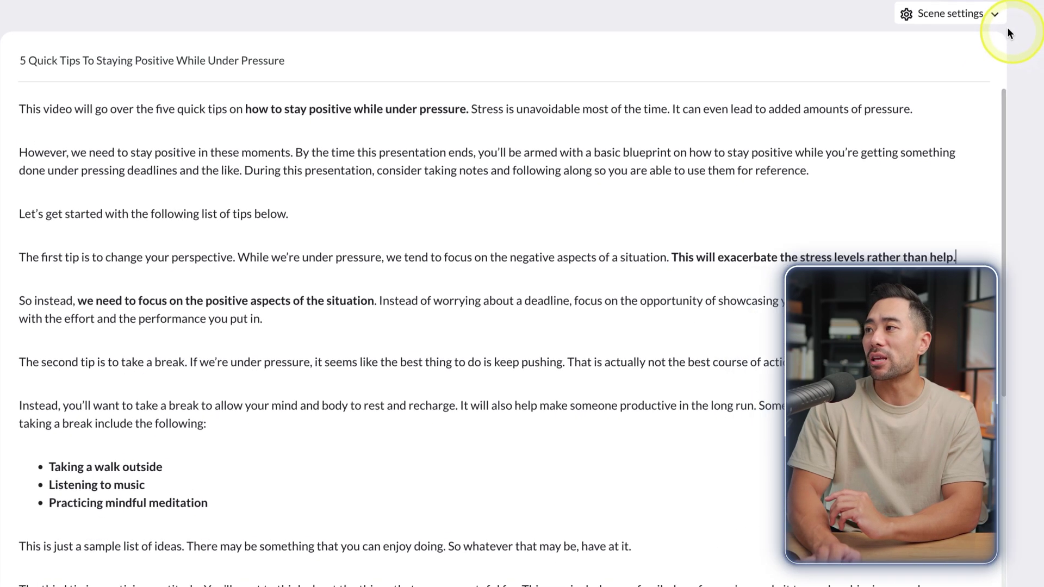
{"action": "left_click", "coordinate": [1026, 1]}
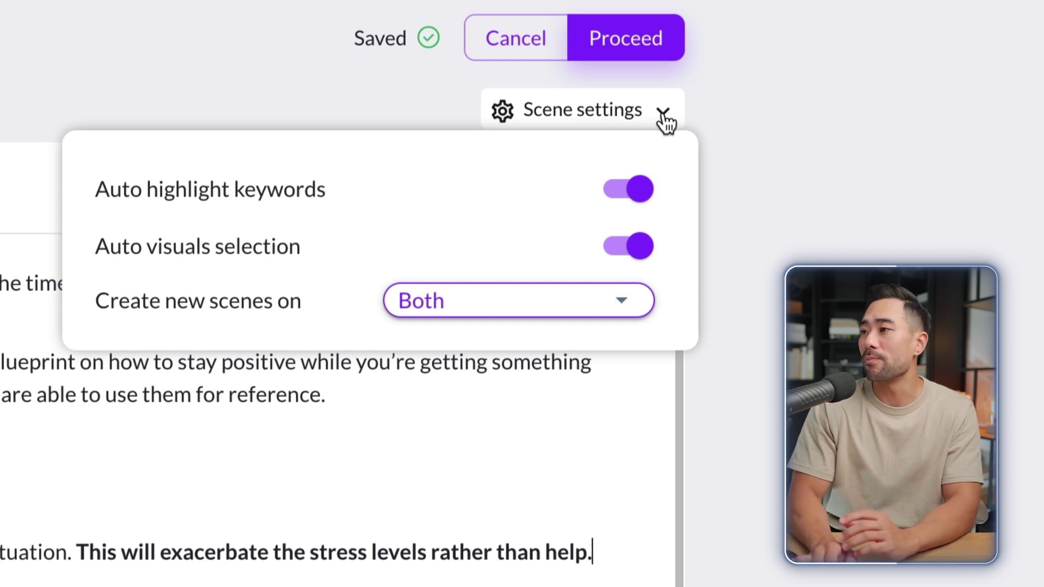
Review the scene-break options, then move 'During this presentation' into its own paragraph
{"action": "left_click", "coordinate": [531, 313]}
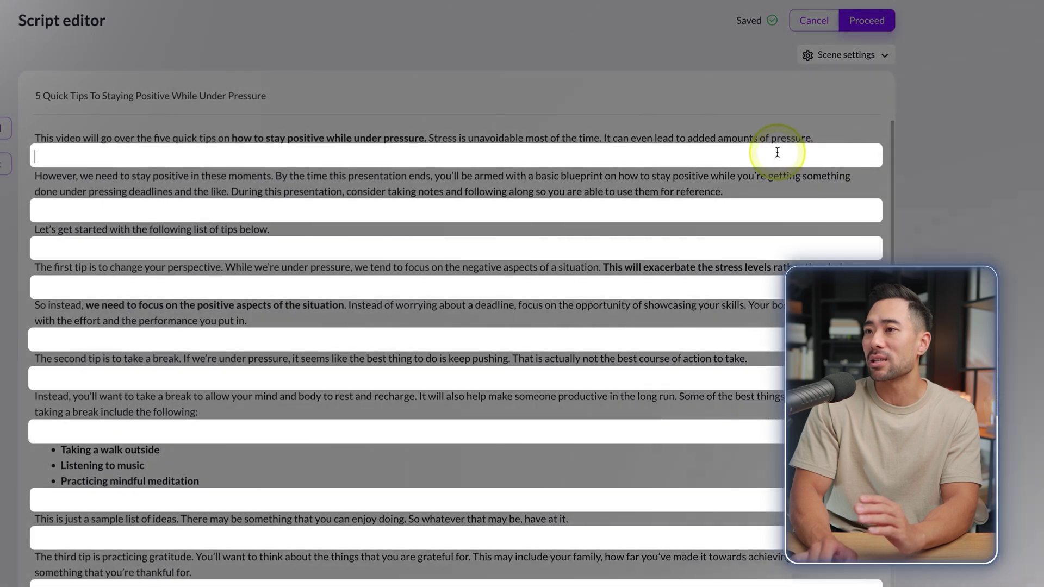
{"action": "left_click", "coordinate": [705, 206]}
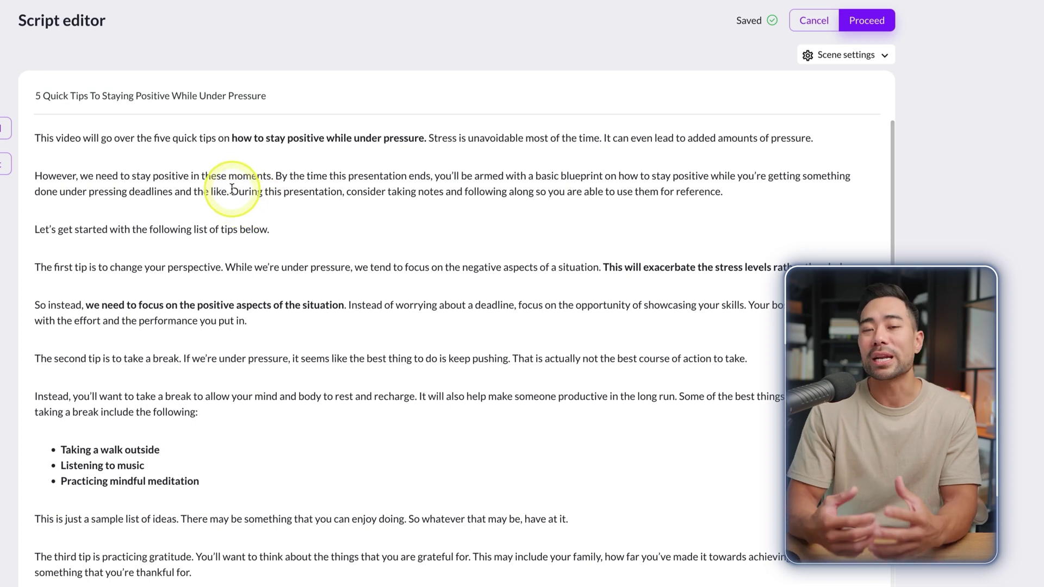
{"action": "key", "text": "Return"}
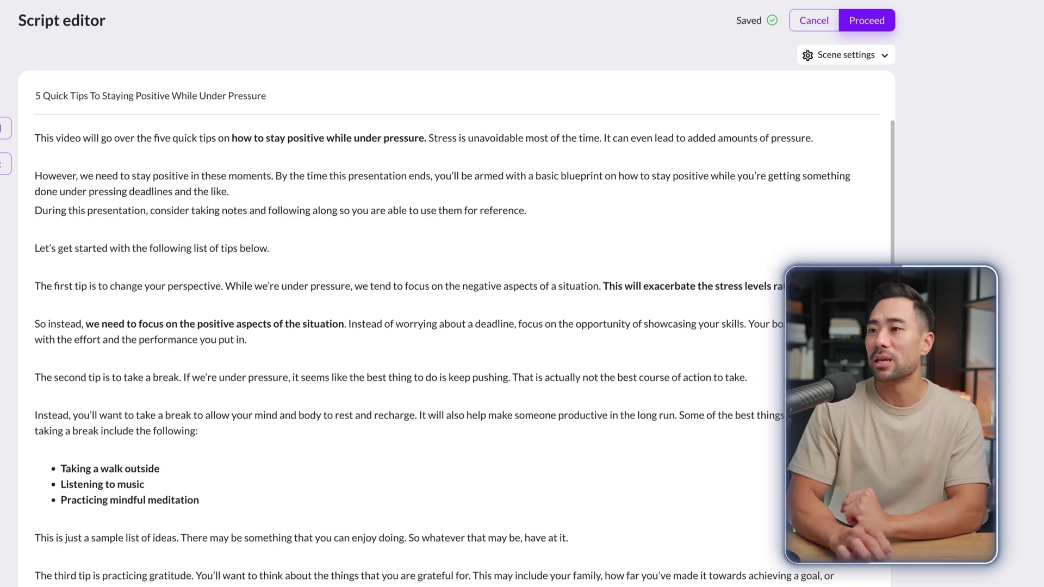
{"action": "key", "text": "Return"}
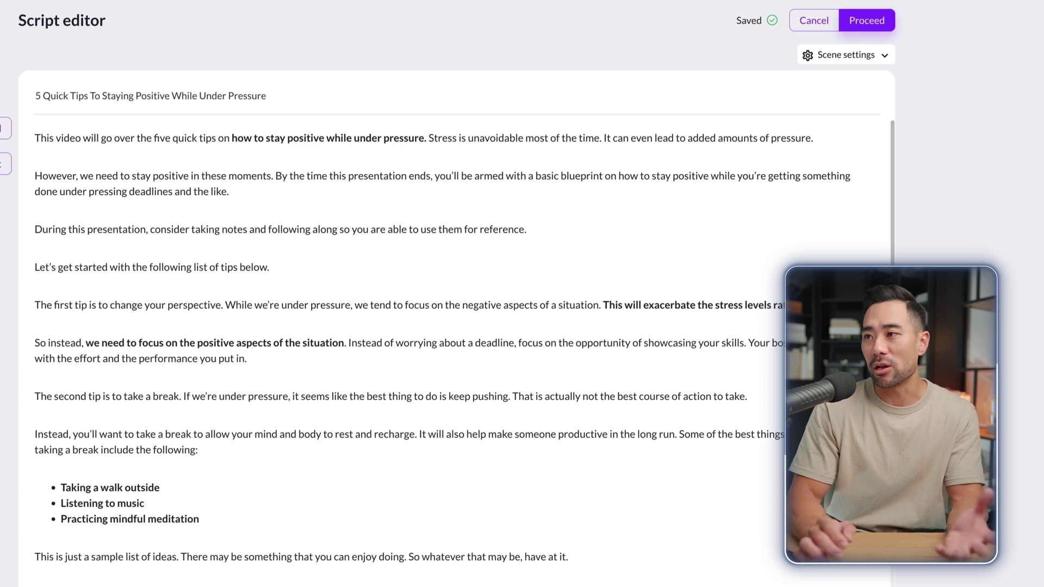
Choose how the script splits into scenes in Scene settings, then proceed to template selection
{"action": "left_click", "coordinate": [846, 54]}
{"action": "left_click", "coordinate": [816, 146]}
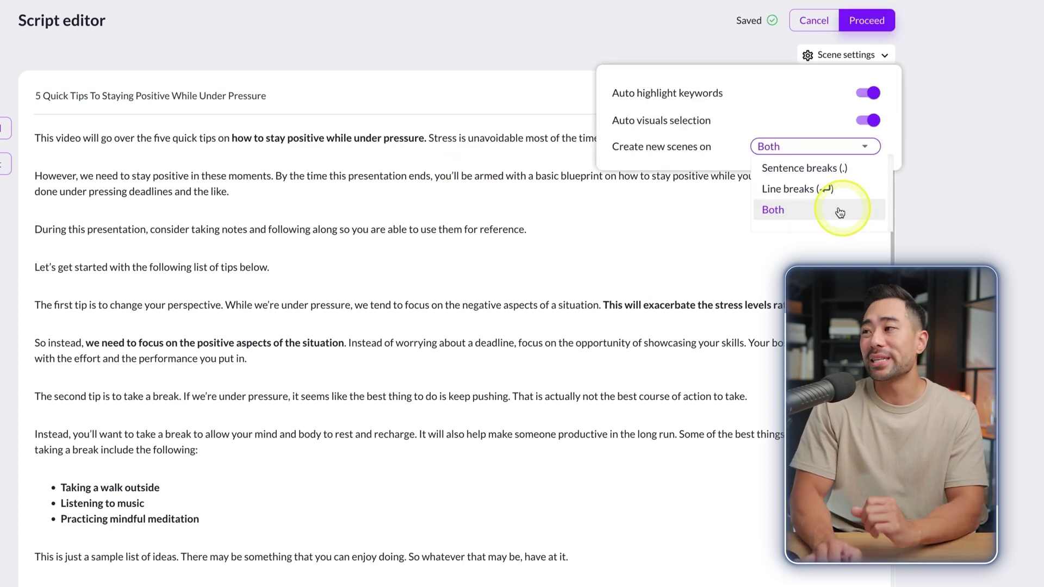
{"action": "left_click", "coordinate": [796, 191]}
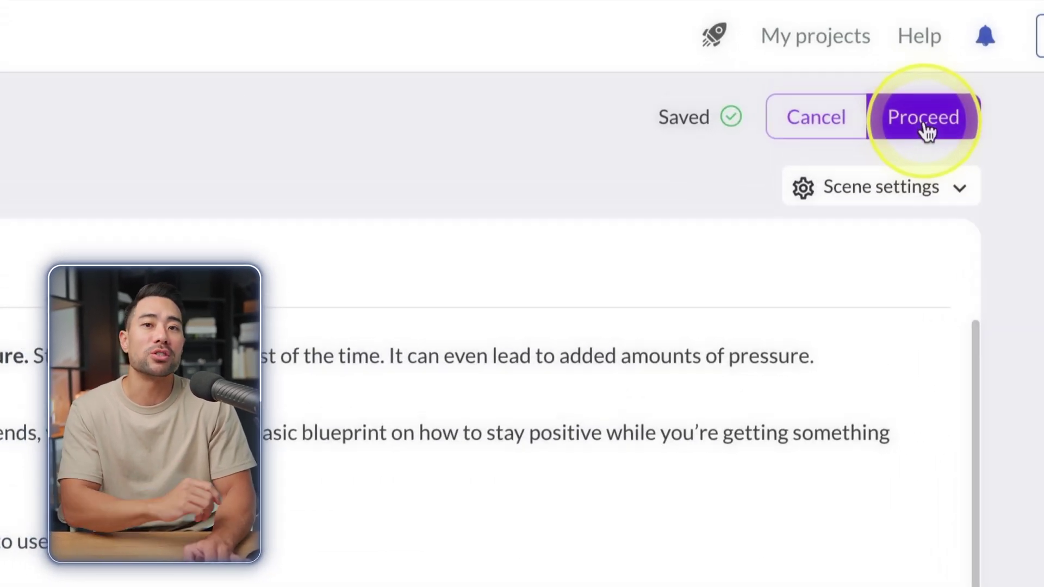
{"action": "left_click", "coordinate": [925, 128]}
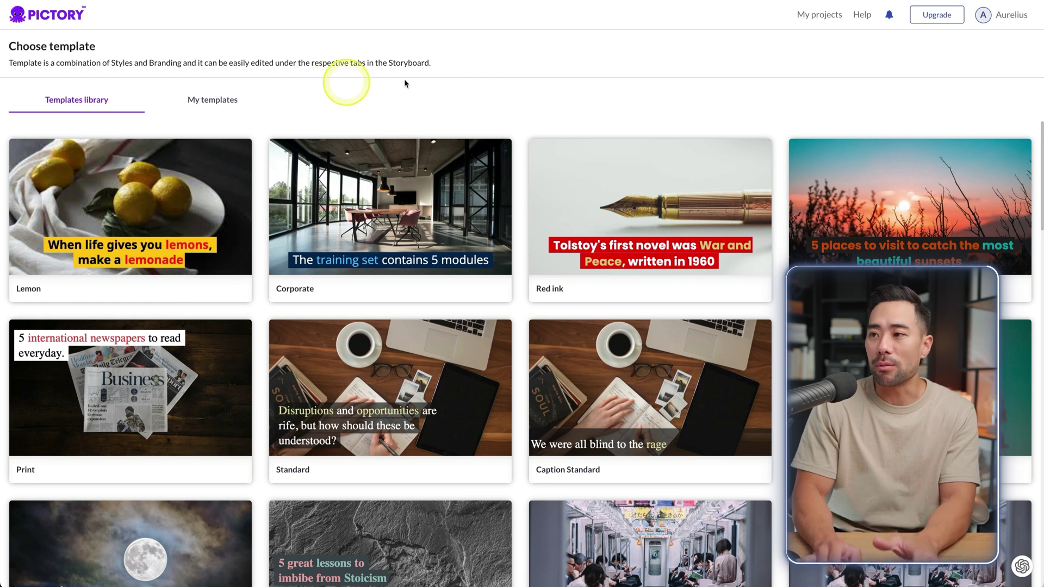
Browse the template cards in the Templates library, scrolling down through the options
{"action": "mouse_move", "coordinate": [210, 145]}
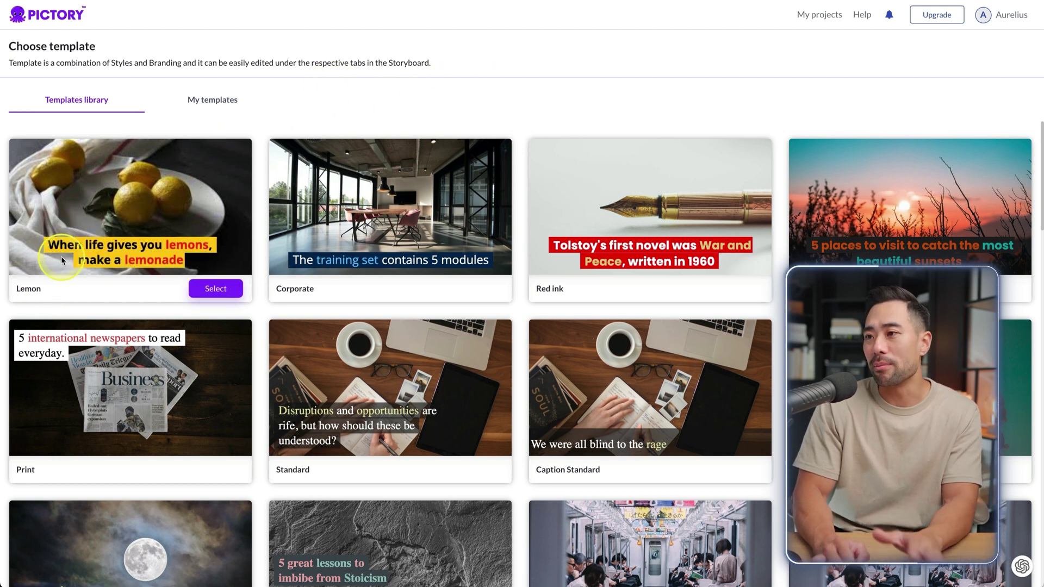
{"action": "mouse_move", "coordinate": [586, 231]}
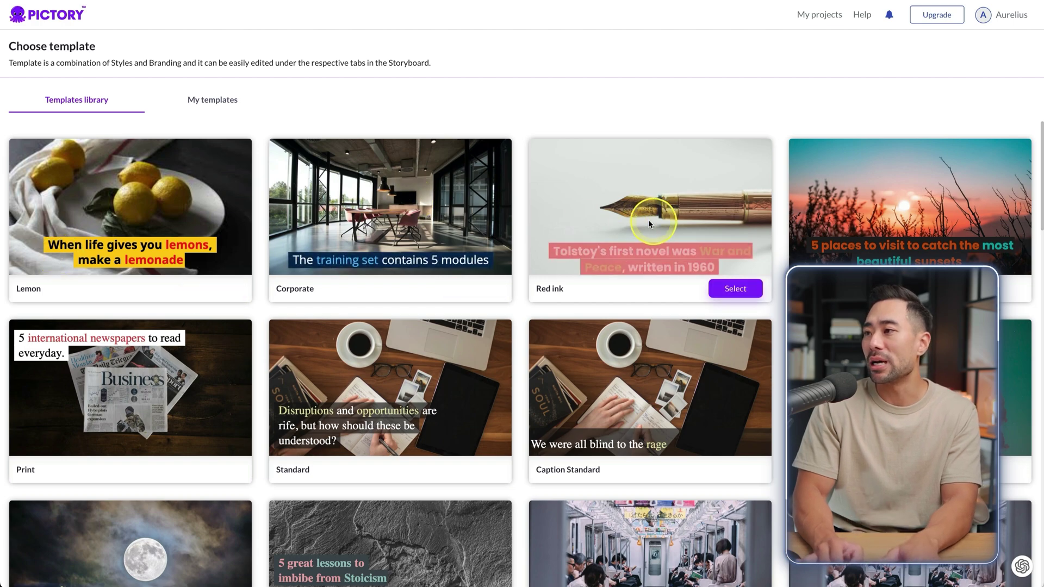
{"action": "mouse_move", "coordinate": [920, 215]}
{"action": "scroll", "coordinate": [902, 225], "scroll_direction": "down", "scroll_amount": 20}
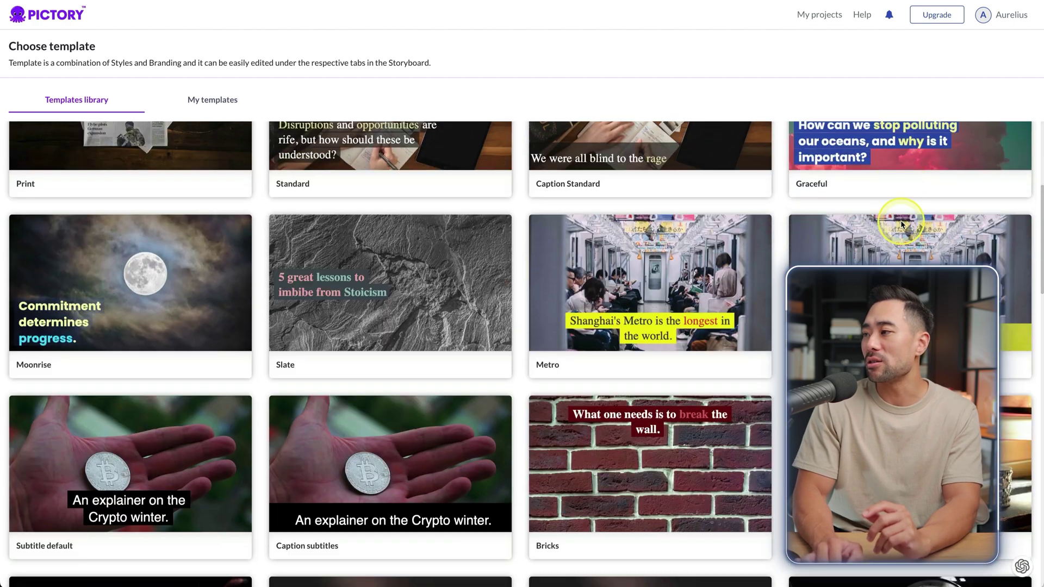
{"action": "scroll", "coordinate": [901, 225], "scroll_direction": "down", "scroll_amount": 3}
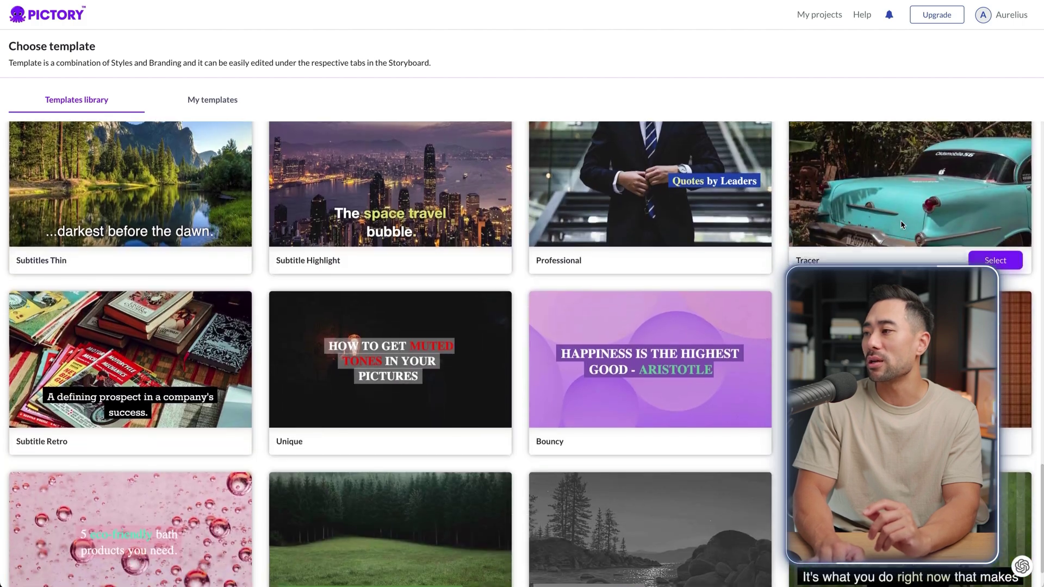
{"action": "mouse_move", "coordinate": [140, 357]}
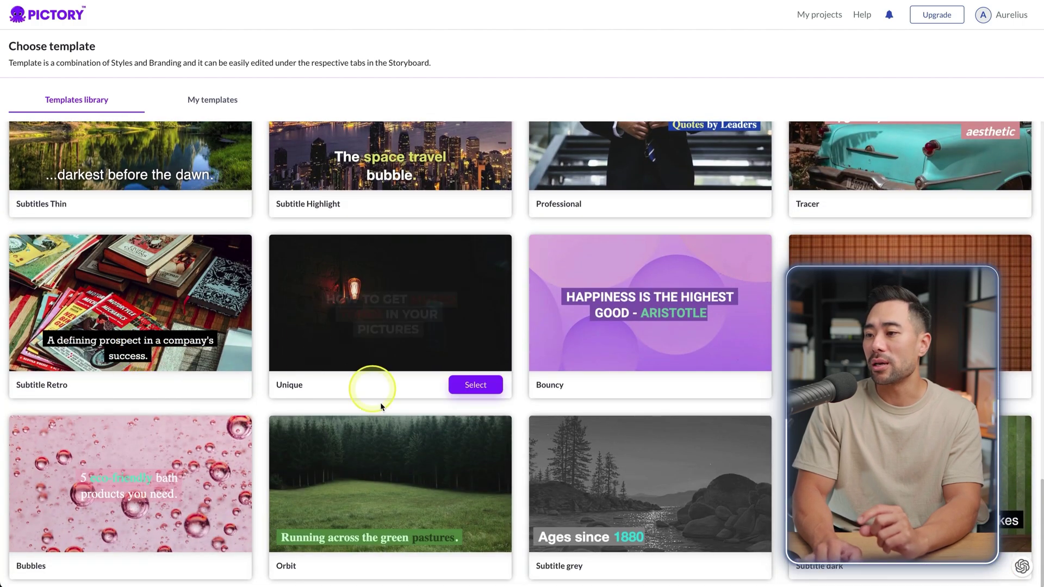
{"action": "mouse_move", "coordinate": [394, 484]}
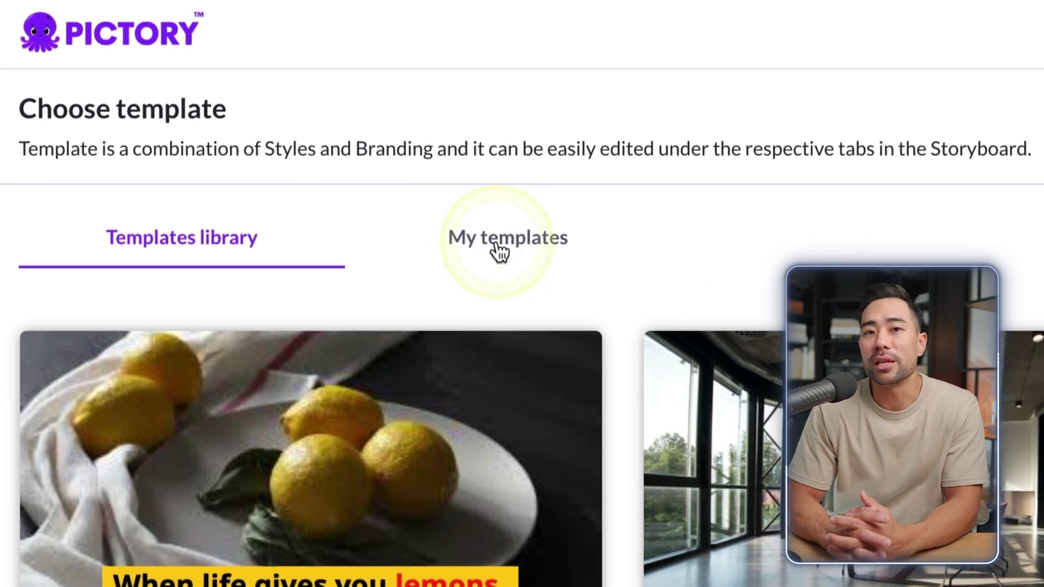
Check My templates for saved templates, then pick Sunrise from the full library
{"action": "left_click", "coordinate": [499, 252]}
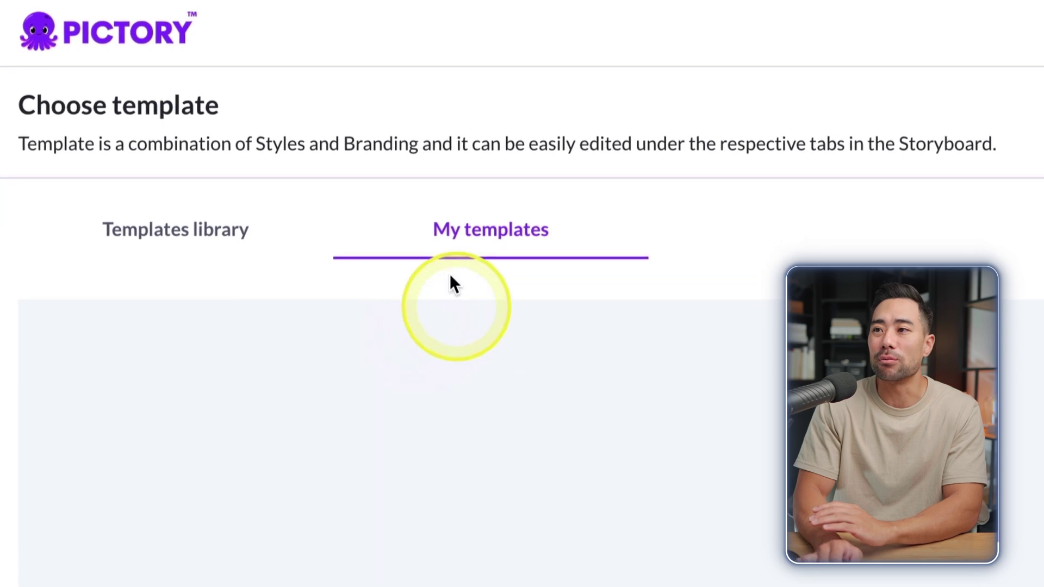
{"action": "left_click", "coordinate": [214, 198]}
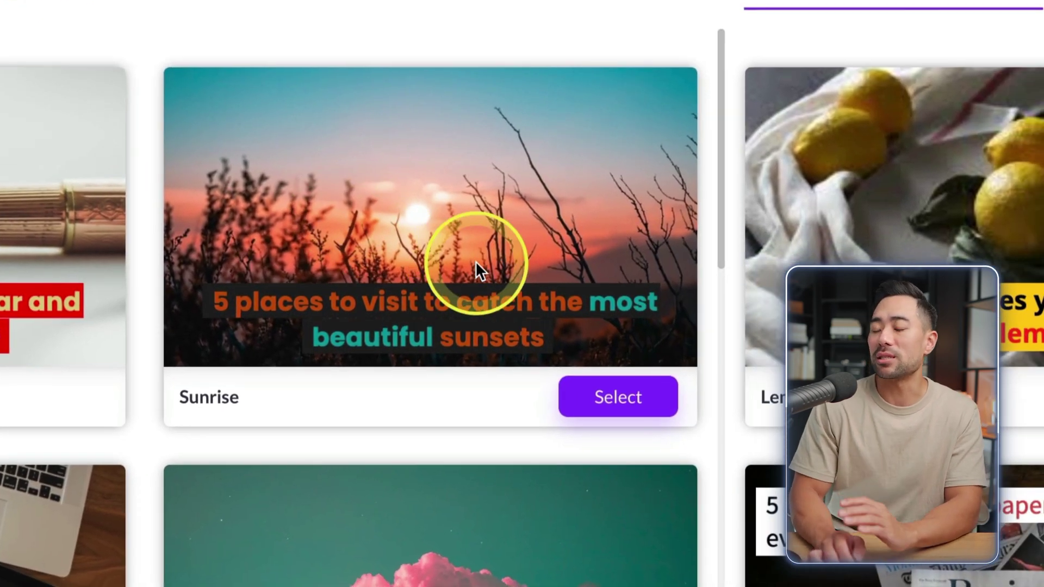
{"action": "left_click", "coordinate": [631, 392]}
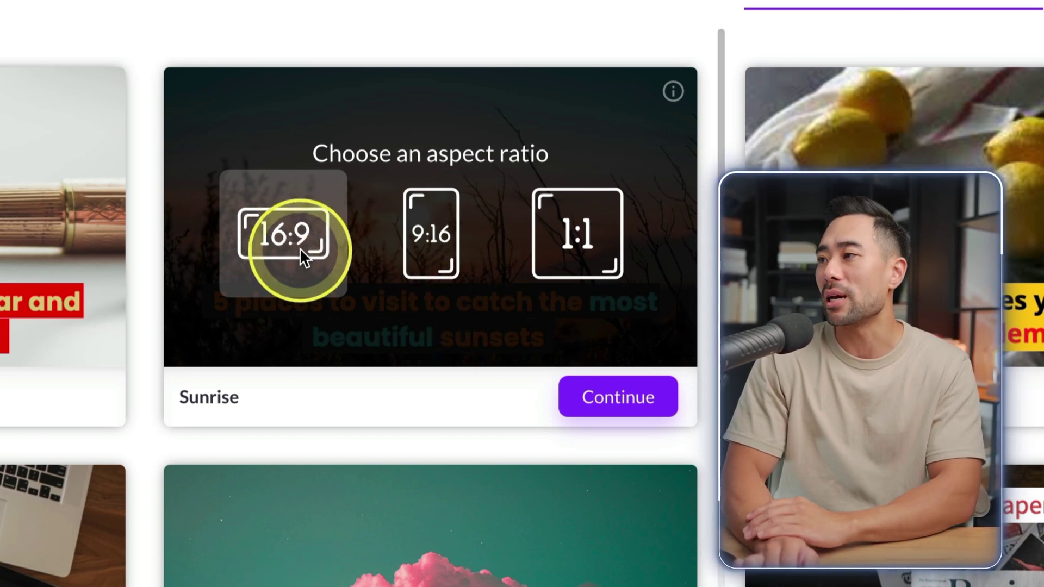
Apply Sunrise in the 9:16 portrait ratio and load the storyboard editor
{"action": "left_click", "coordinate": [434, 250]}
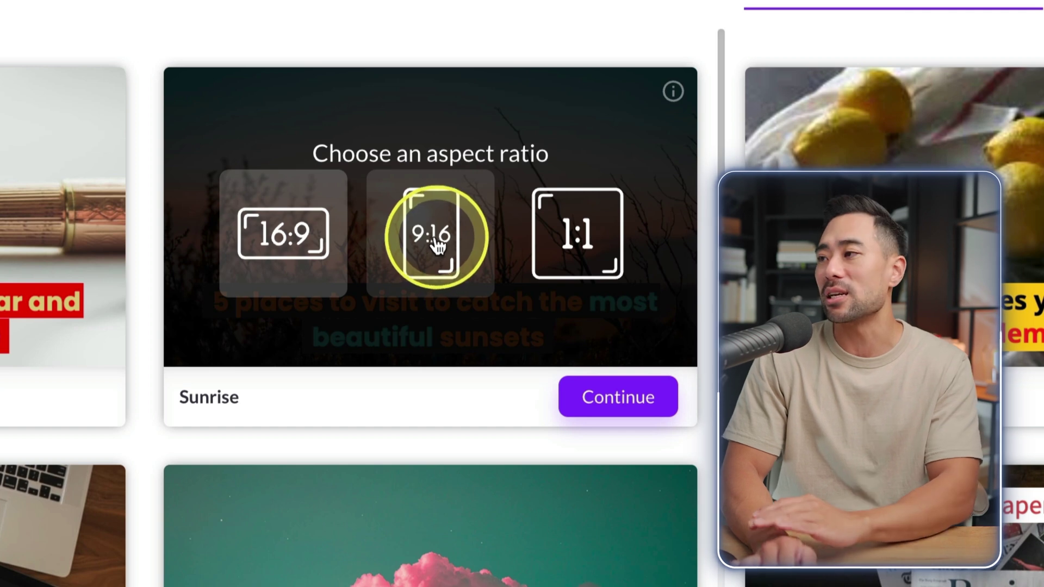
{"action": "left_click", "coordinate": [620, 410]}
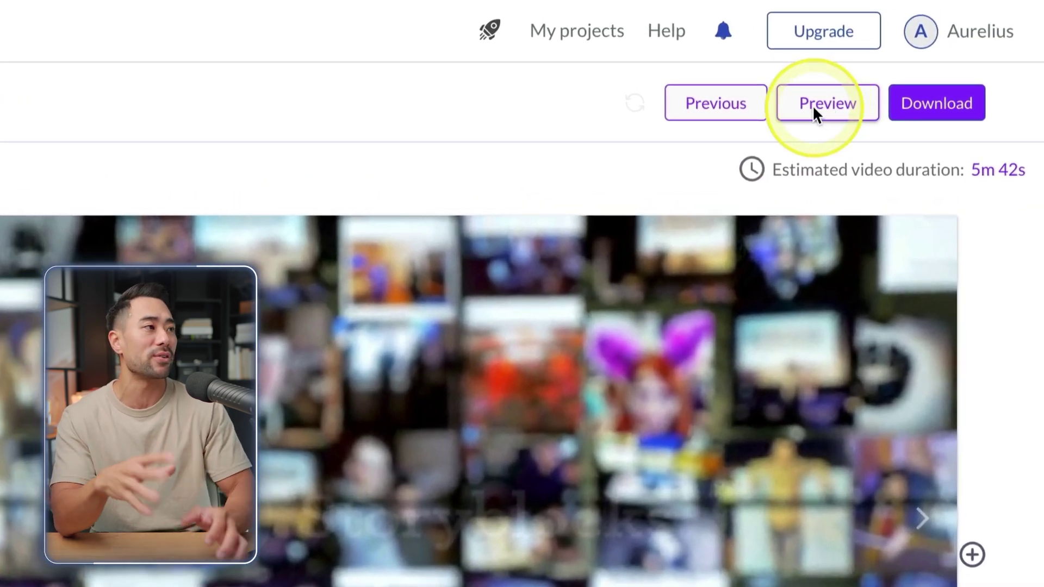
Preview the whole video, then jump to Scene 2 and play and stop the Scene 3 clip
{"action": "left_click", "coordinate": [816, 114]}
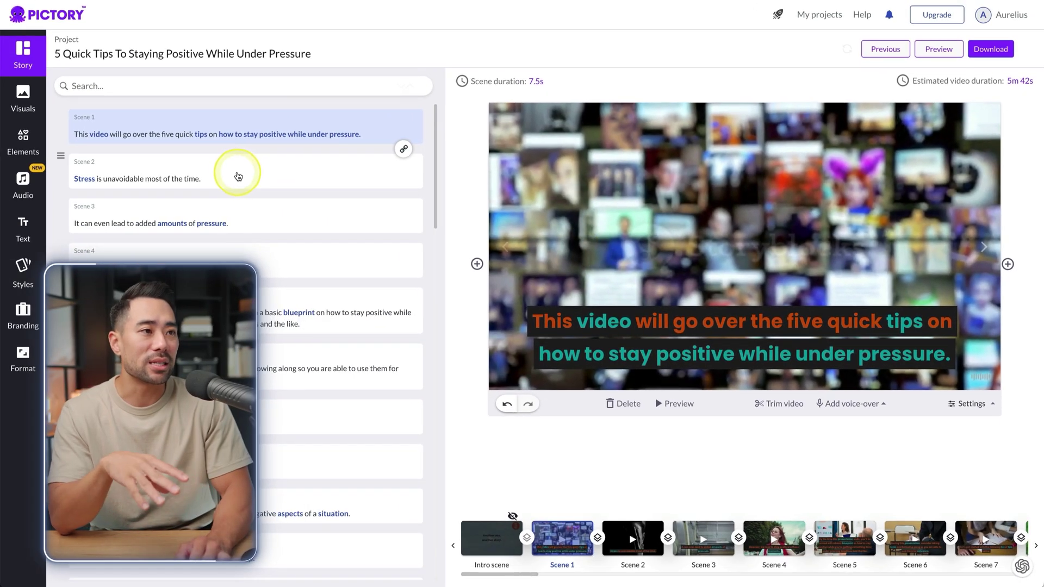
{"action": "left_click", "coordinate": [237, 176]}
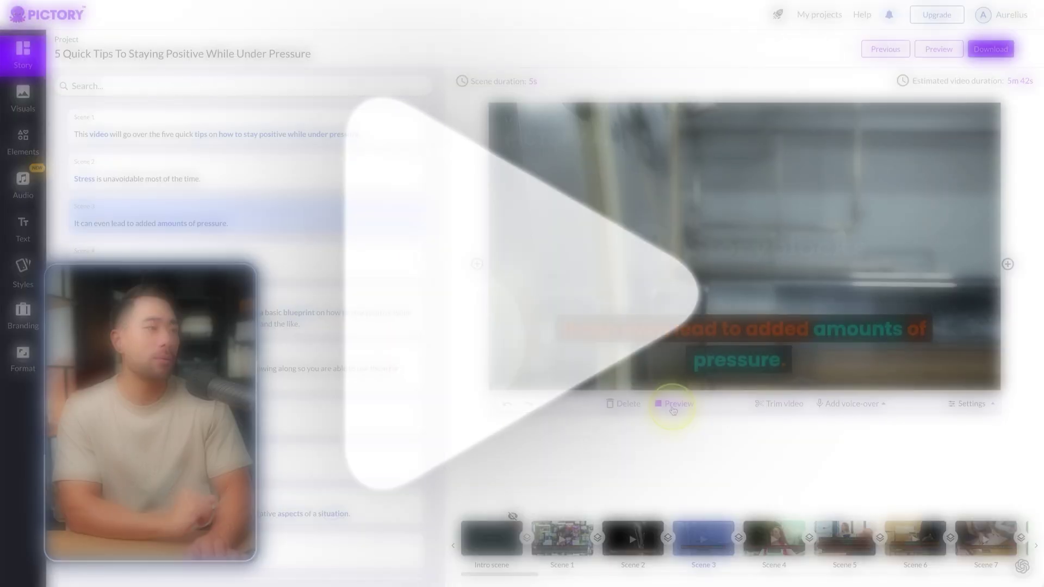
{"action": "left_click", "coordinate": [677, 405]}
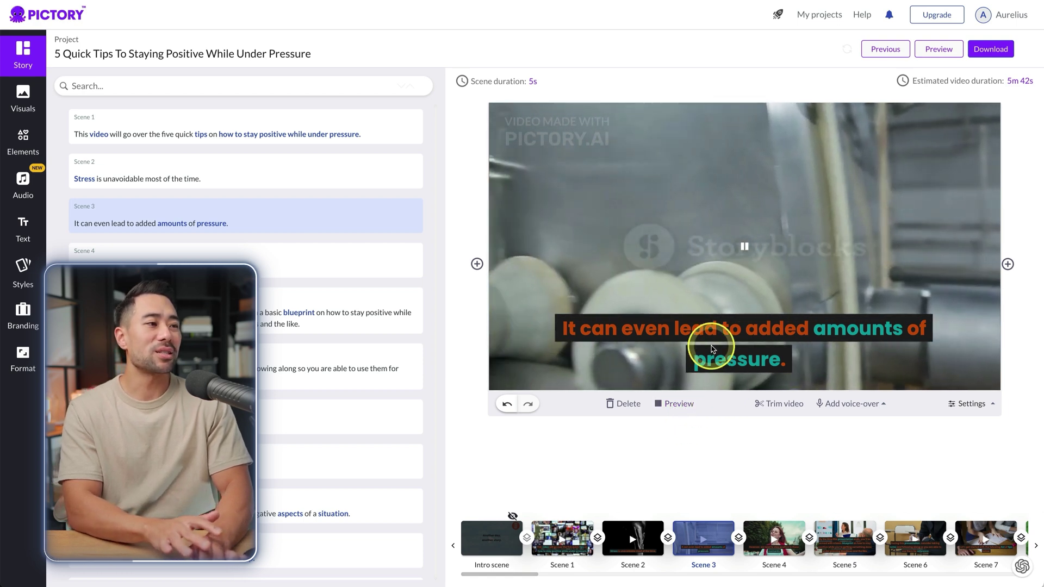
{"action": "left_click", "coordinate": [700, 304]}
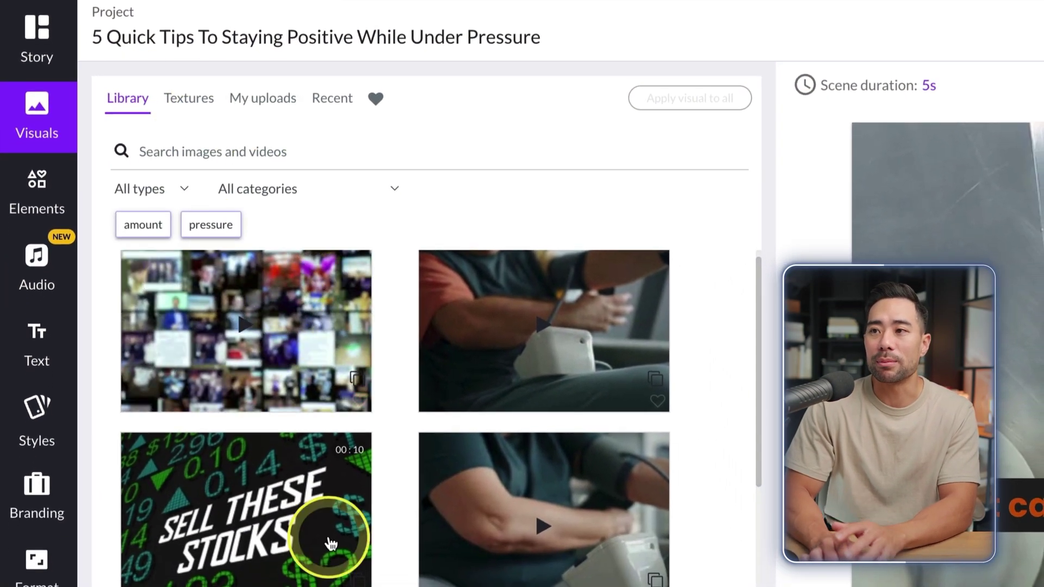
Browse the stock visuals, Textures and My uploads, ending on the stickers, GIFs and emojis collection
{"action": "scroll", "coordinate": [331, 544], "scroll_direction": "down", "scroll_amount": 10}
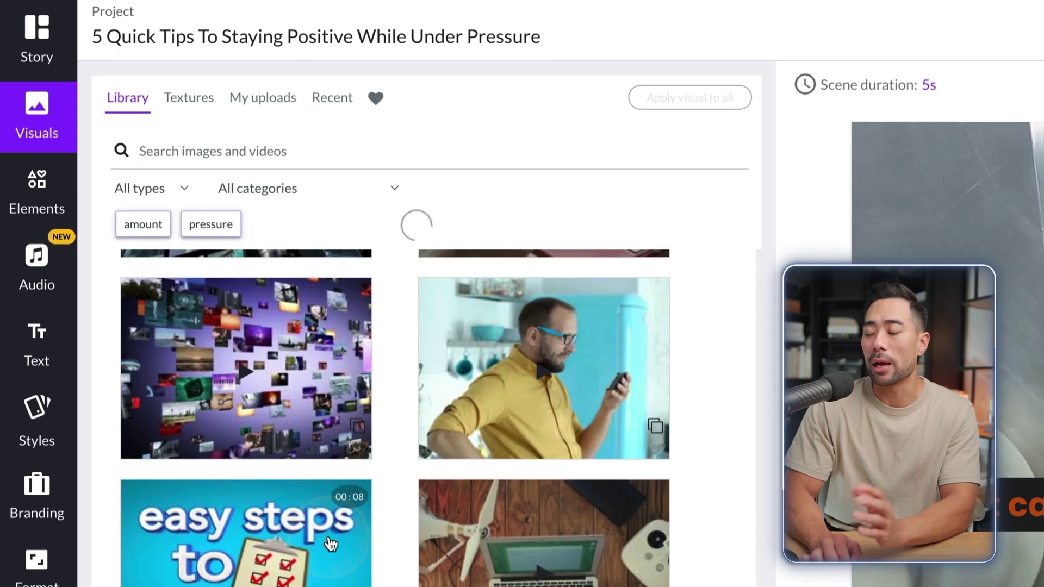
{"action": "left_click", "coordinate": [330, 523]}
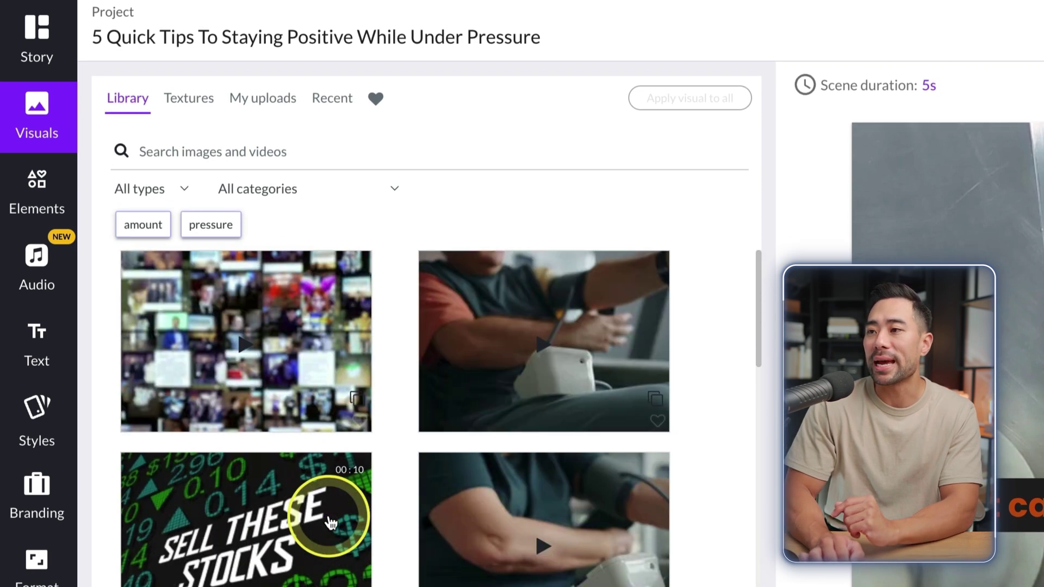
{"action": "left_click", "coordinate": [198, 107]}
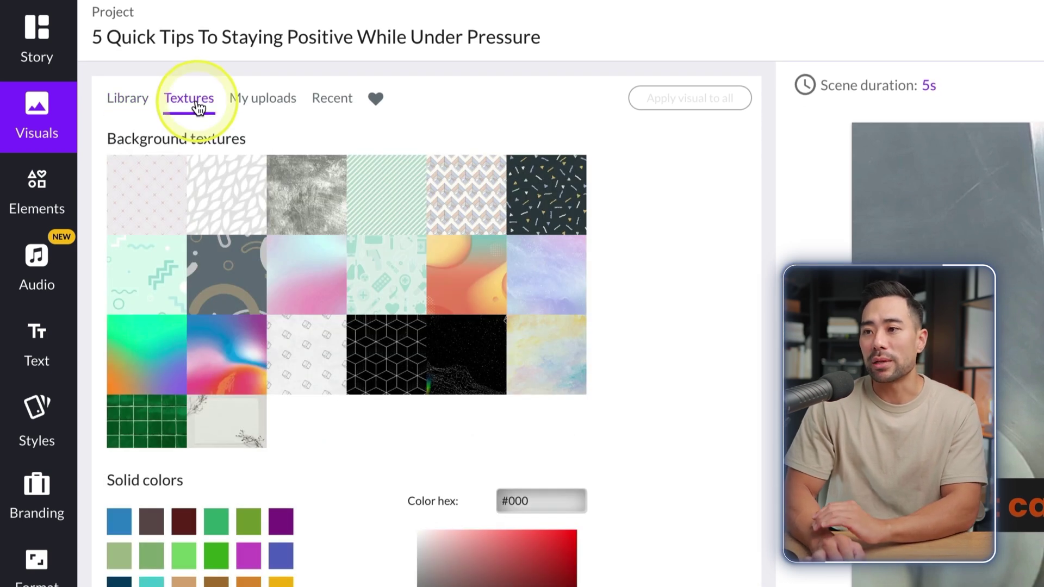
{"action": "left_click", "coordinate": [243, 103]}
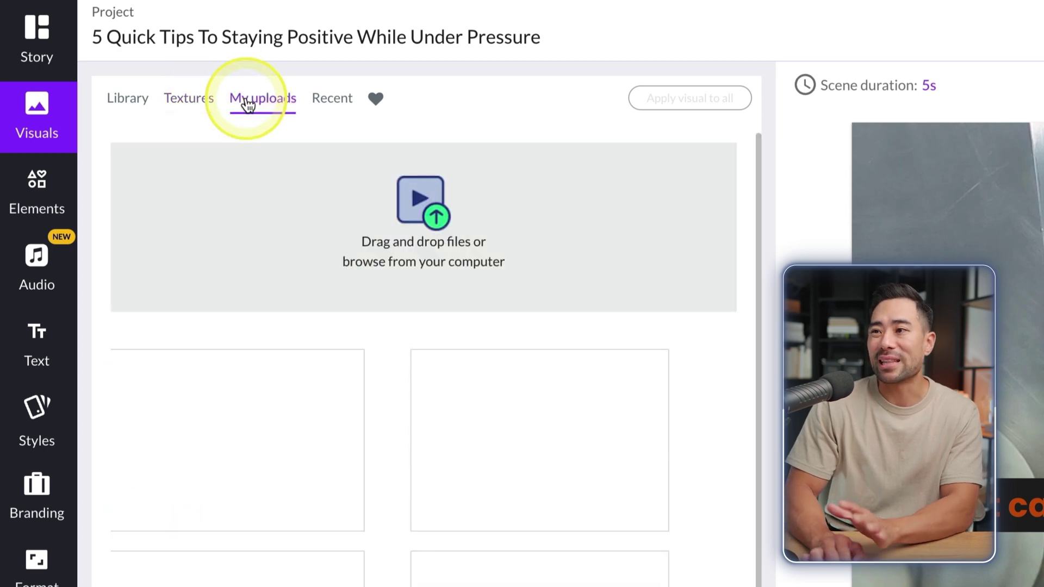
{"action": "left_click", "coordinate": [131, 101]}
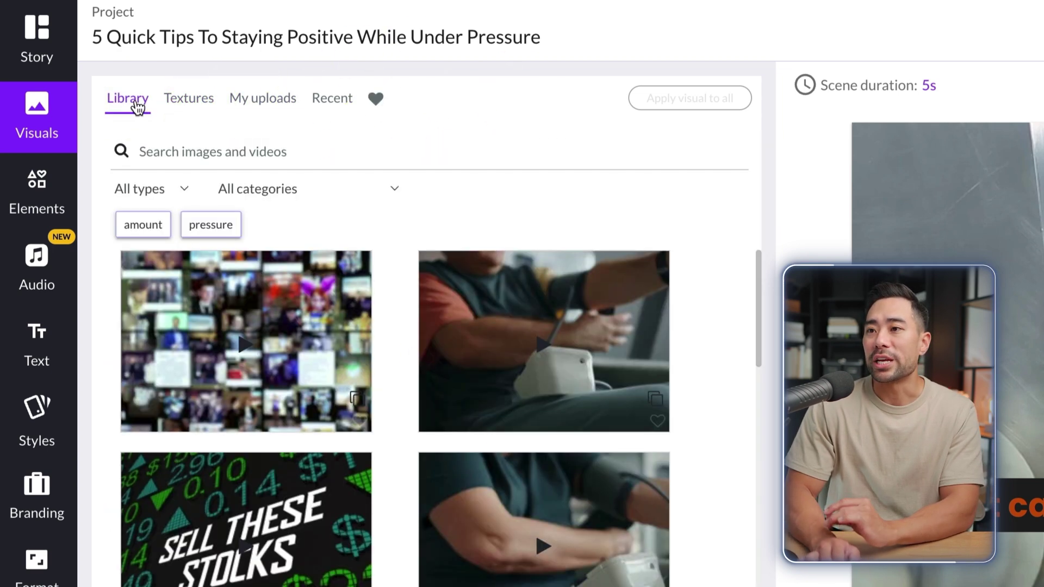
{"action": "left_click", "coordinate": [35, 201]}
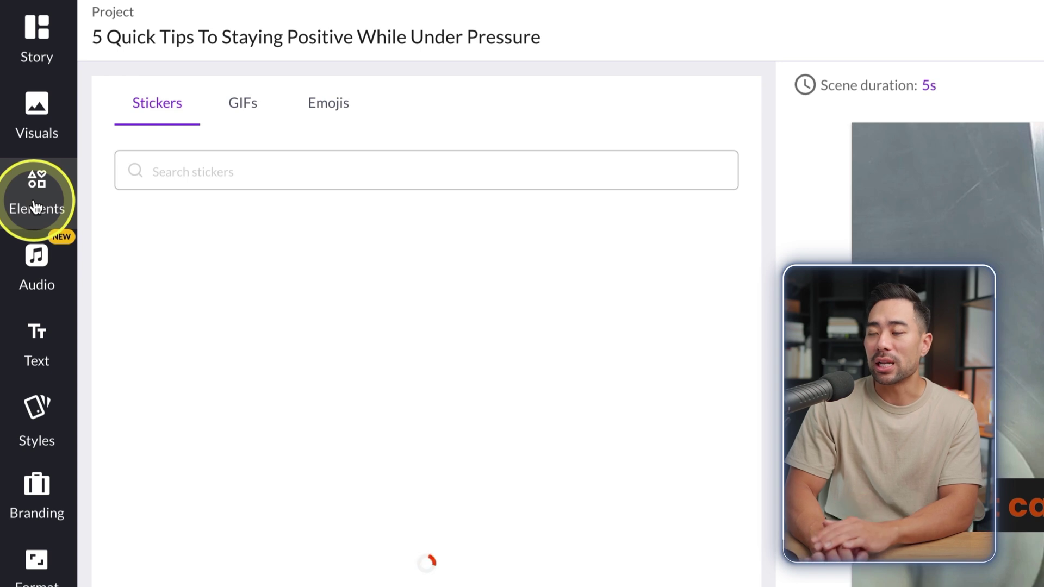
View the GIF collection, then the Audio panel's background music tracks
{"action": "left_click", "coordinate": [239, 100]}
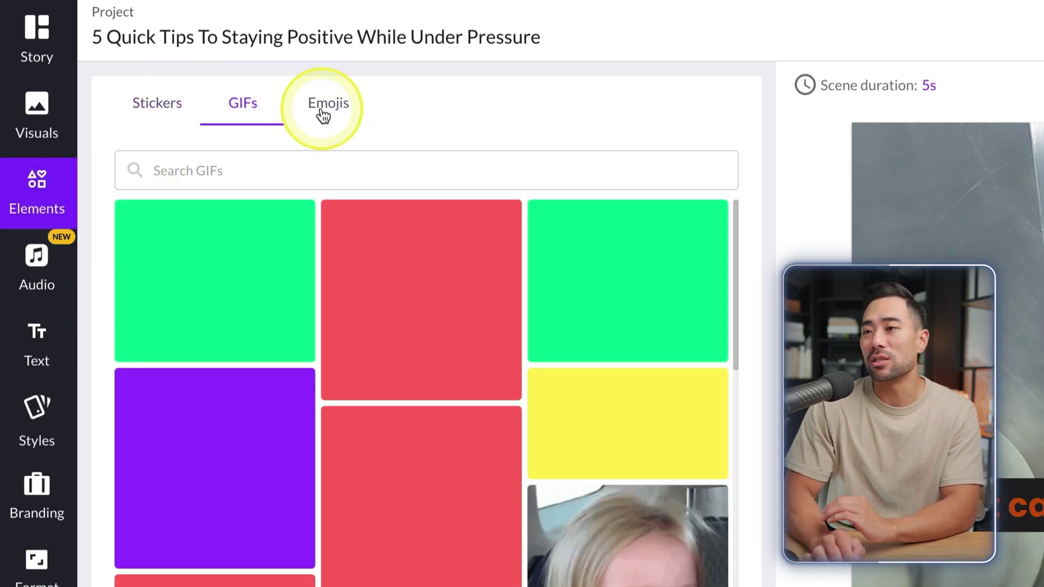
{"action": "left_click", "coordinate": [36, 272]}
{"action": "left_click", "coordinate": [129, 117]}
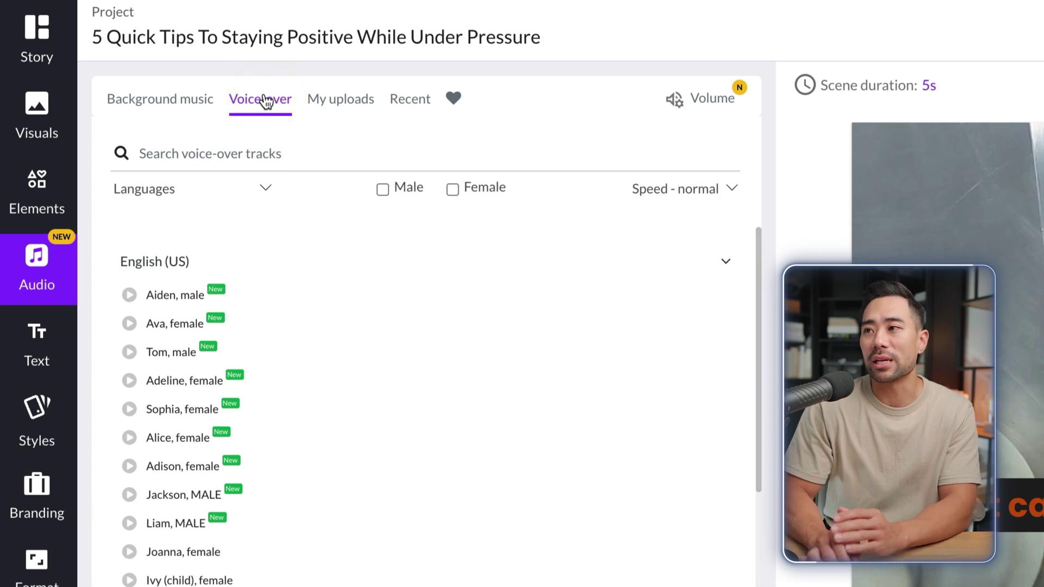
Review uploaded background music, uploaded voice-overs and recent audio, ending on the Text options
{"action": "left_click", "coordinate": [340, 111]}
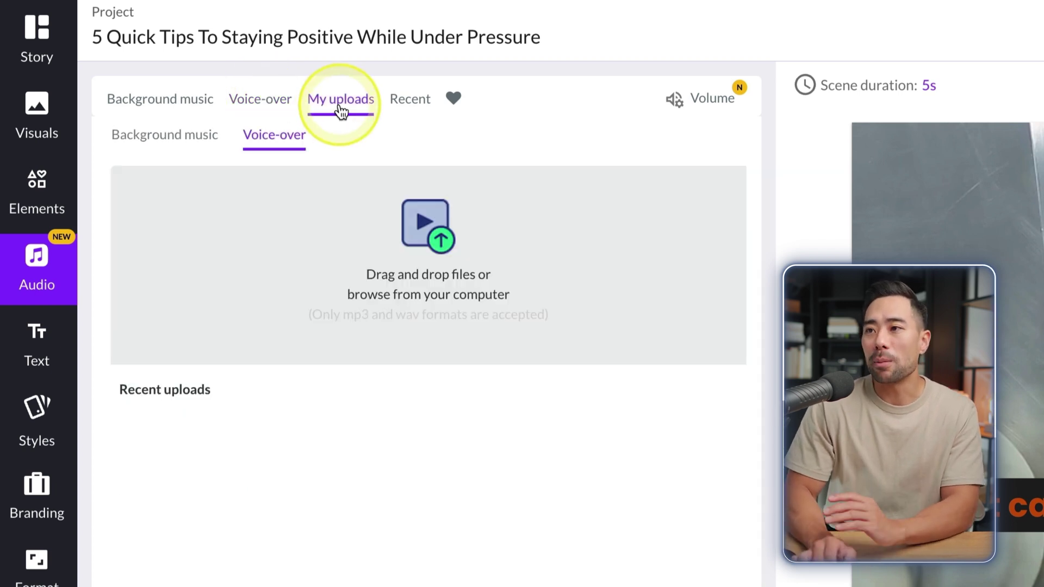
{"action": "left_click", "coordinate": [180, 144]}
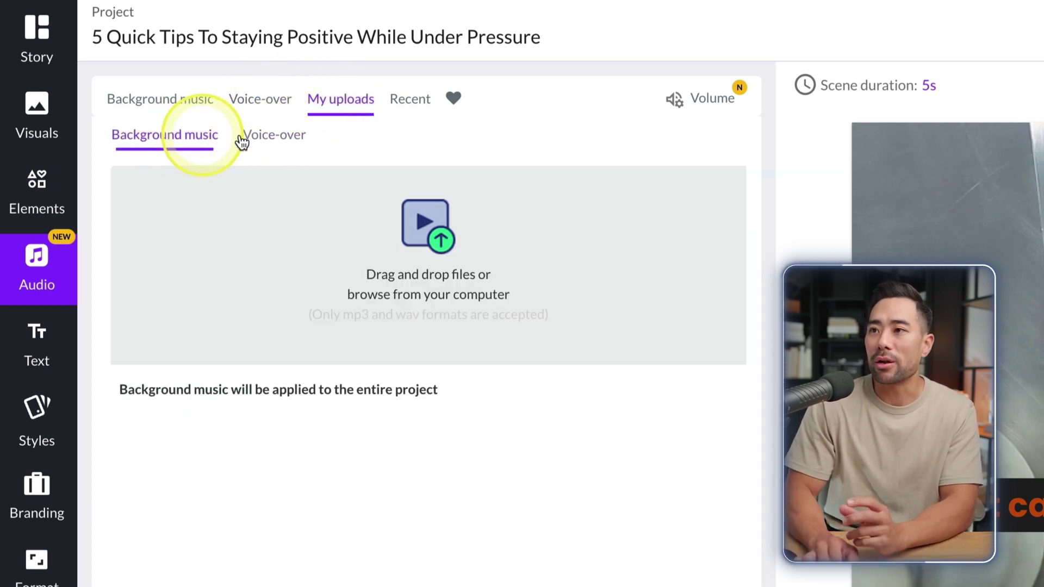
{"action": "left_click", "coordinate": [294, 140]}
{"action": "left_click", "coordinate": [410, 106]}
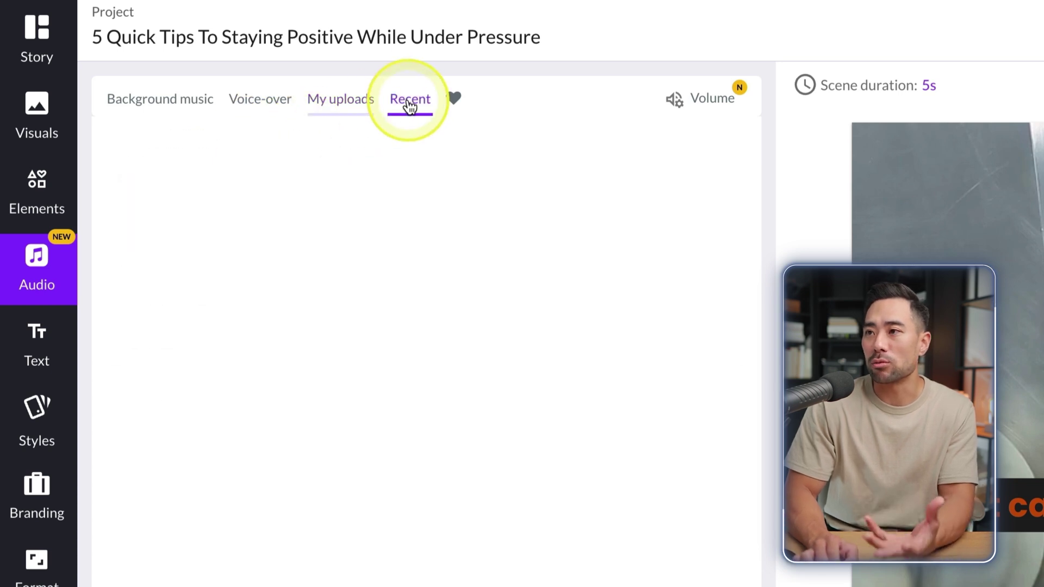
{"action": "left_click", "coordinate": [36, 353]}
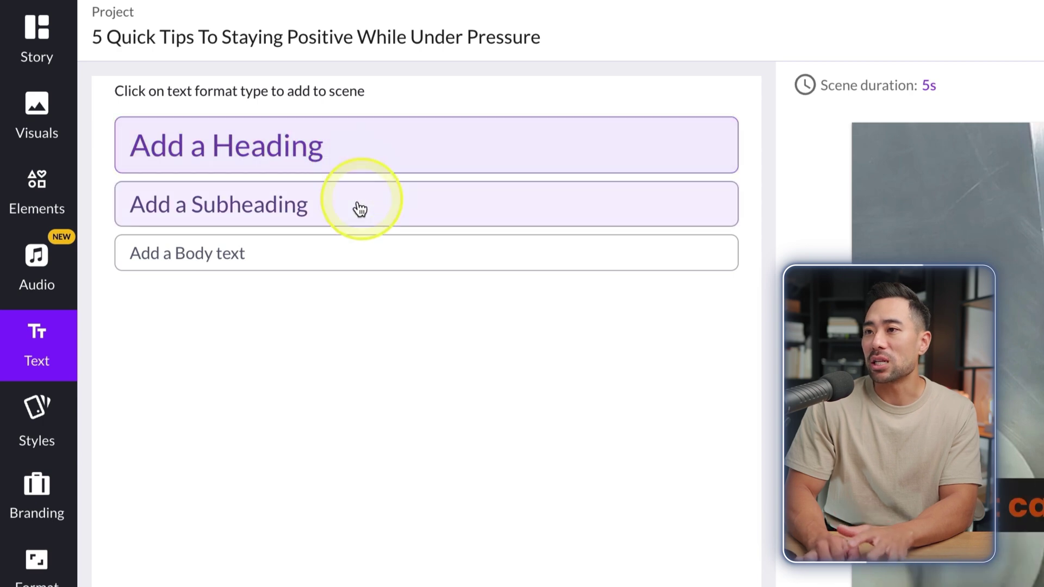
Review the Sunrise template styles and bring up the Intro branding settings from the intro style menu
{"action": "left_click", "coordinate": [37, 428]}
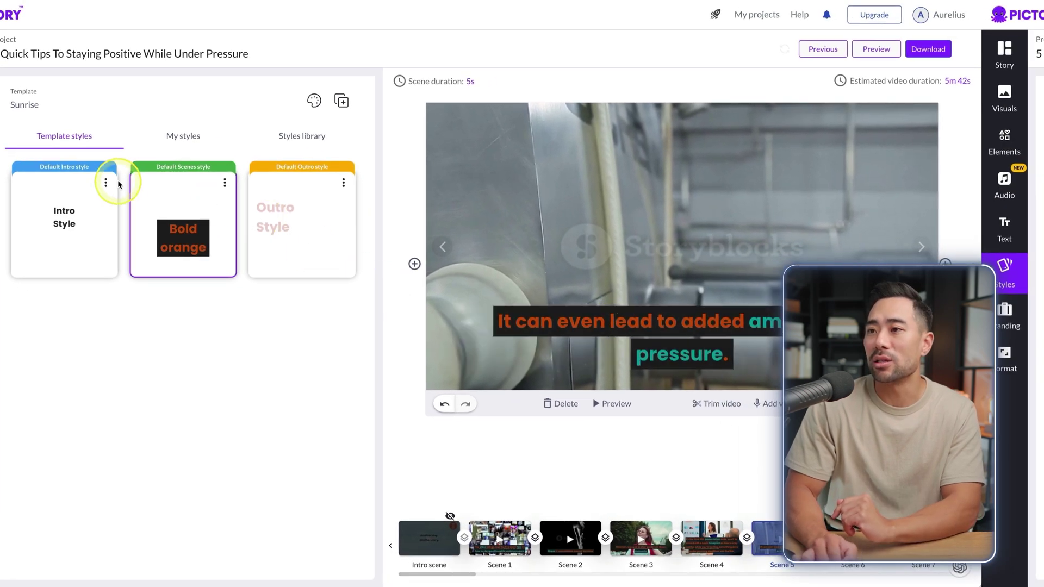
{"action": "left_click", "coordinate": [106, 183]}
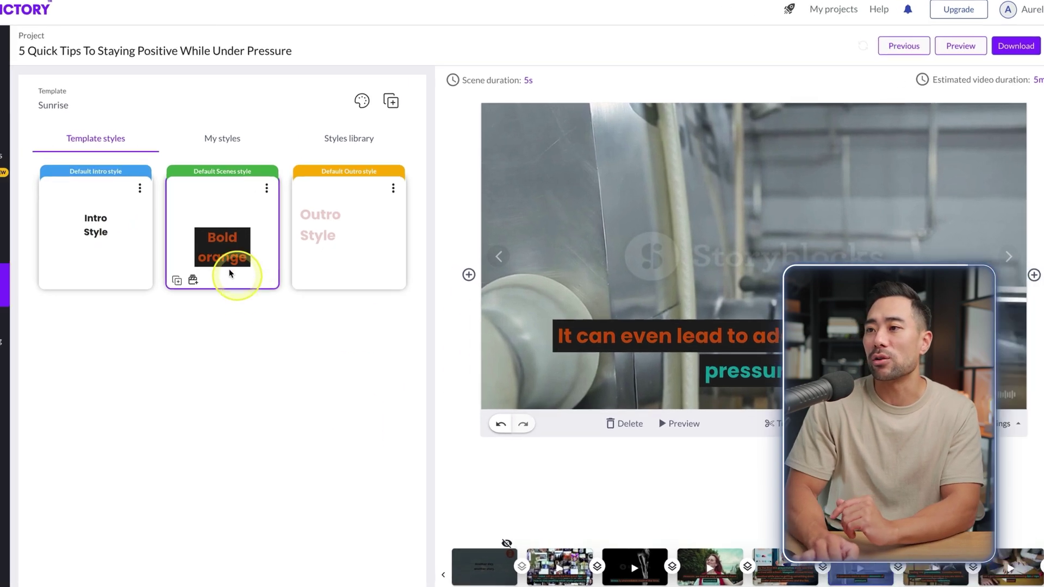
{"action": "left_click", "coordinate": [1005, 316]}
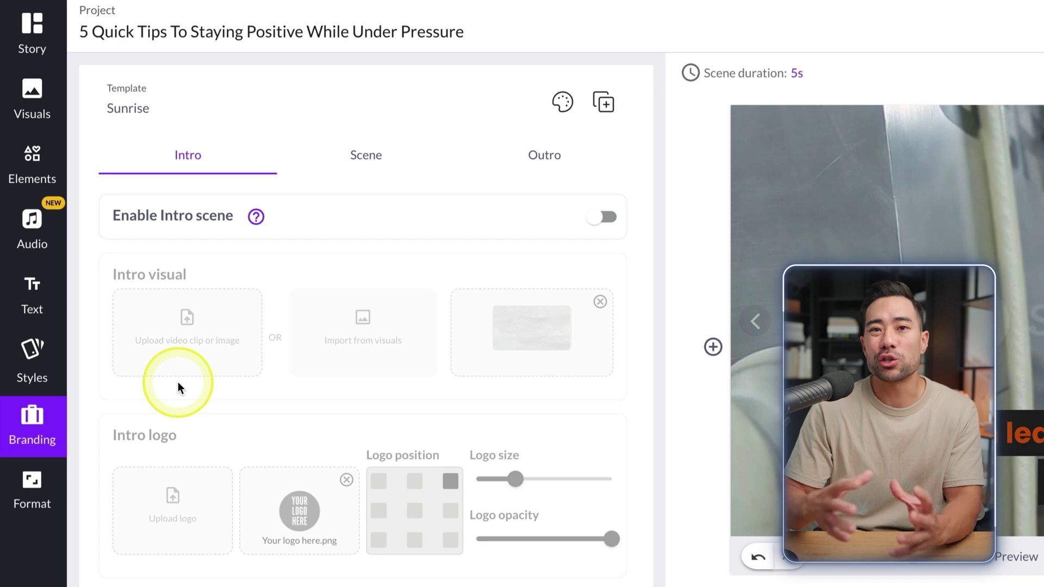
Set the video format to 1080p with Optimize generated video for size turned on
{"action": "left_click", "coordinate": [28, 501]}
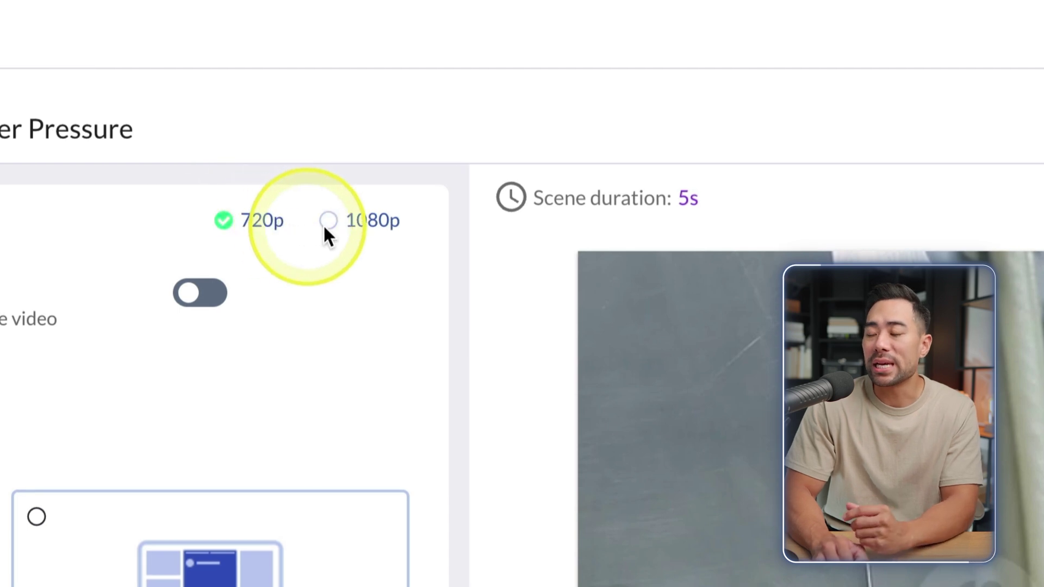
{"action": "left_click", "coordinate": [340, 236]}
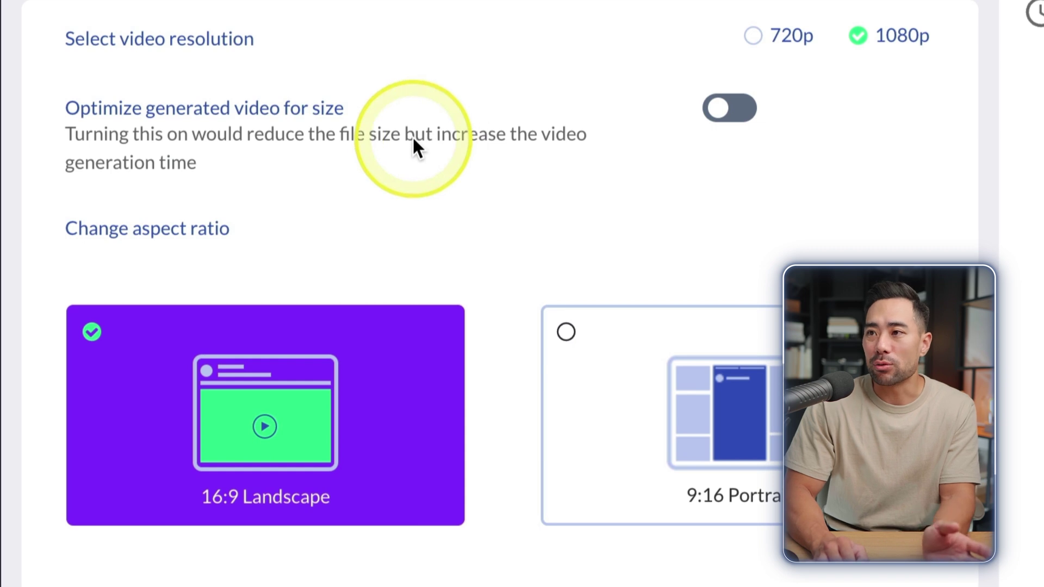
{"action": "left_click", "coordinate": [729, 111]}
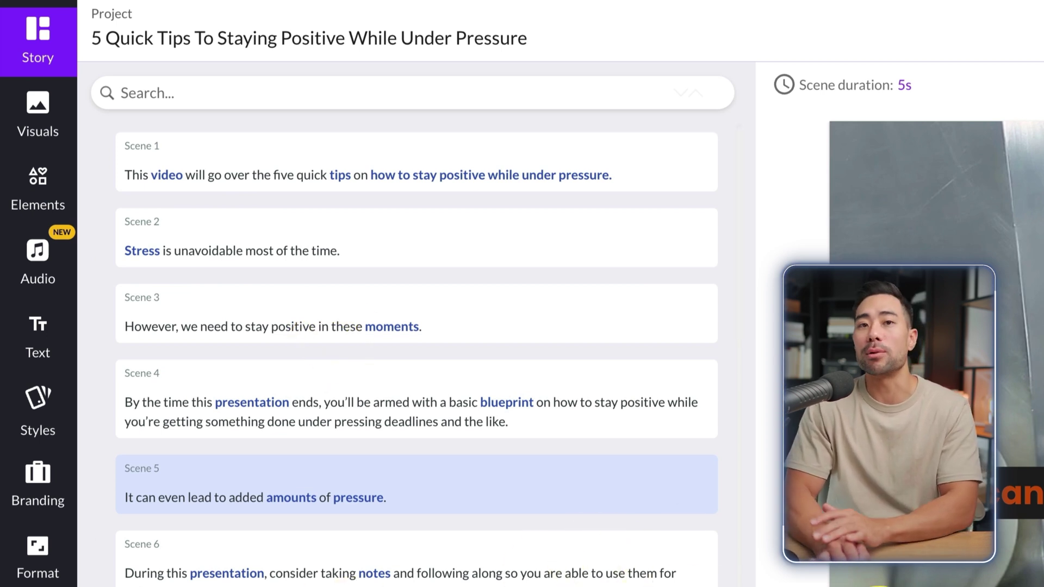
Reword Scene 5 to 'This can even lead to added amounts of pressure.' and drag its caption to mid-frame
{"action": "left_click", "coordinate": [377, 496]}
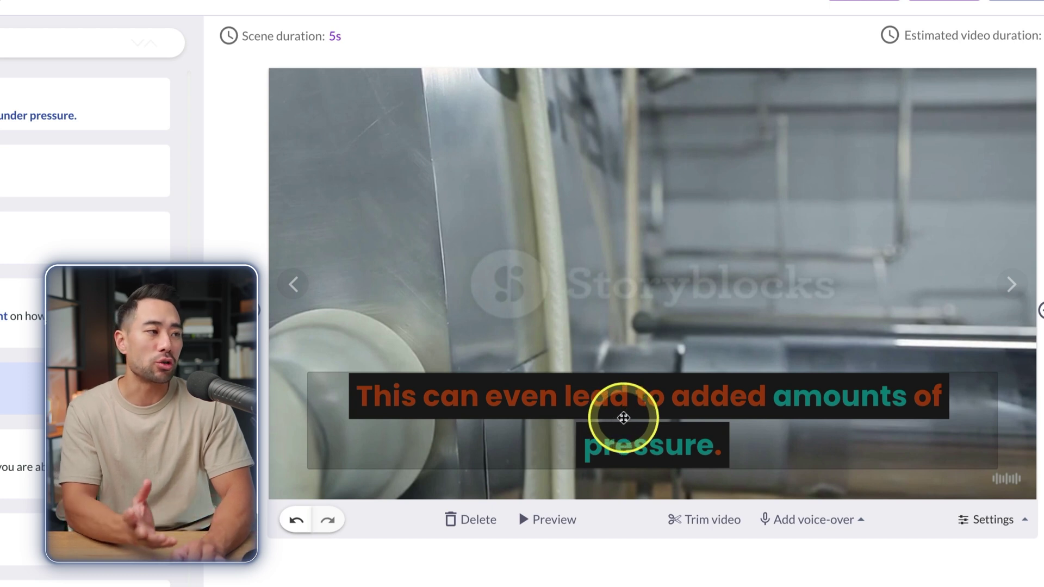
{"action": "left_click_drag", "start_coordinate": [627, 441], "coordinate": [628, 306]}
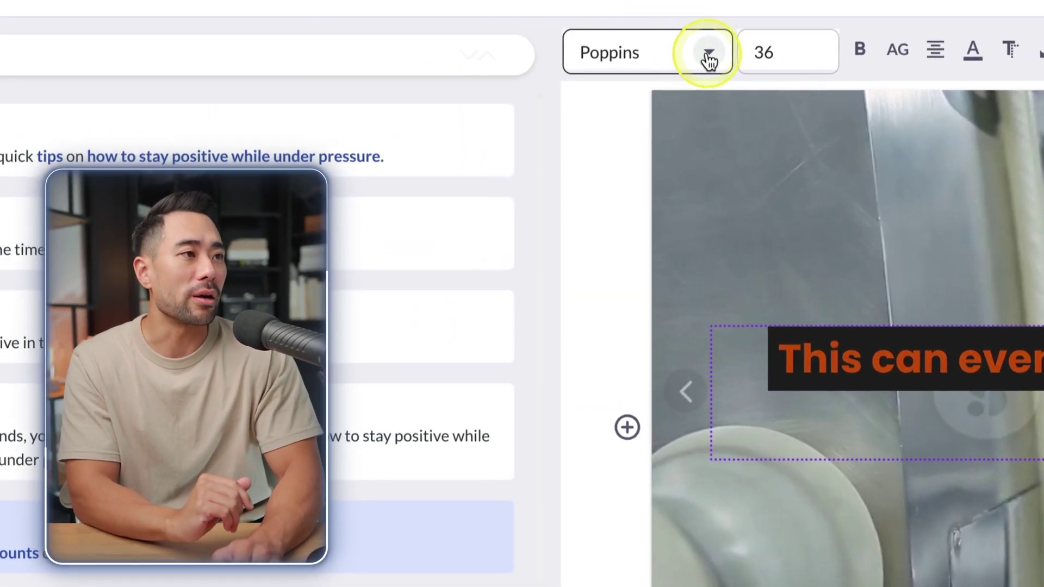
Choose Calibri from the font list for the Scene 5 caption
{"action": "left_click", "coordinate": [324, 40]}
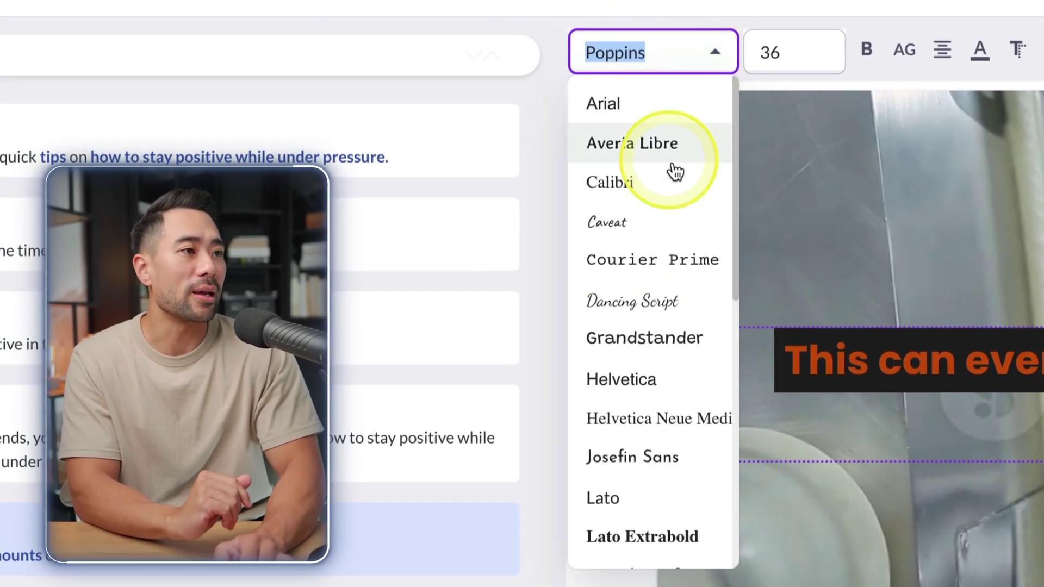
{"action": "left_click", "coordinate": [661, 182]}
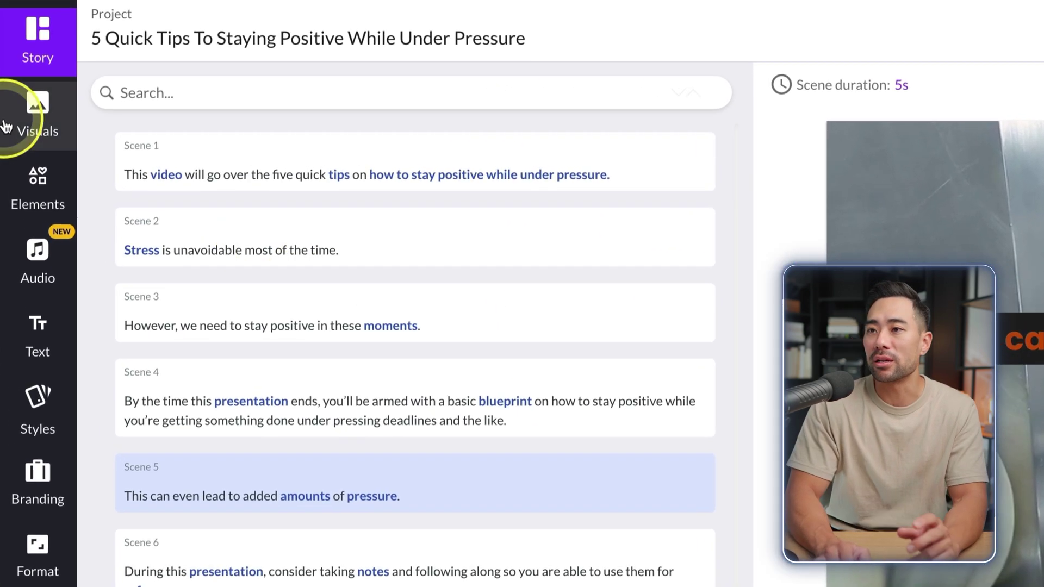
Search visuals for 'stress', apply the stressed-woman clip to Scene 5, and lower its caption slightly
{"action": "left_click", "coordinate": [12, 109]}
{"action": "left_click", "coordinate": [202, 144]}
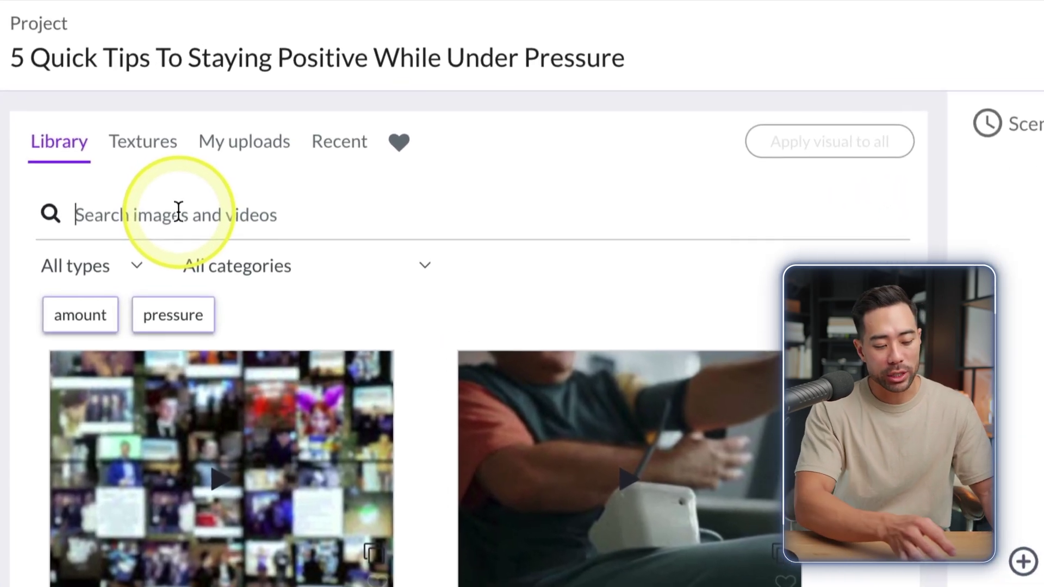
{"action": "type", "text": "stres"}
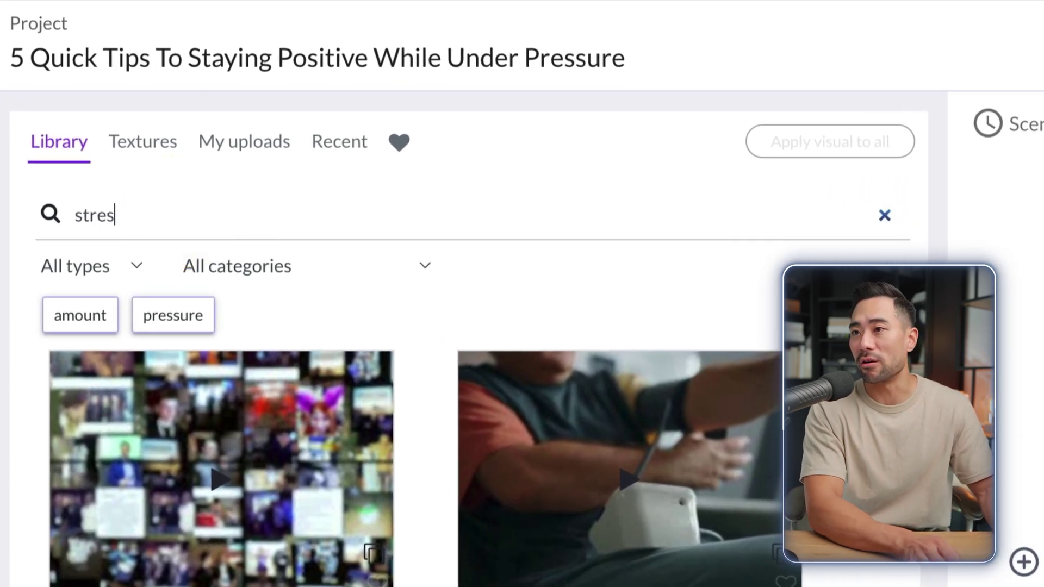
{"action": "type", "text": "s"}
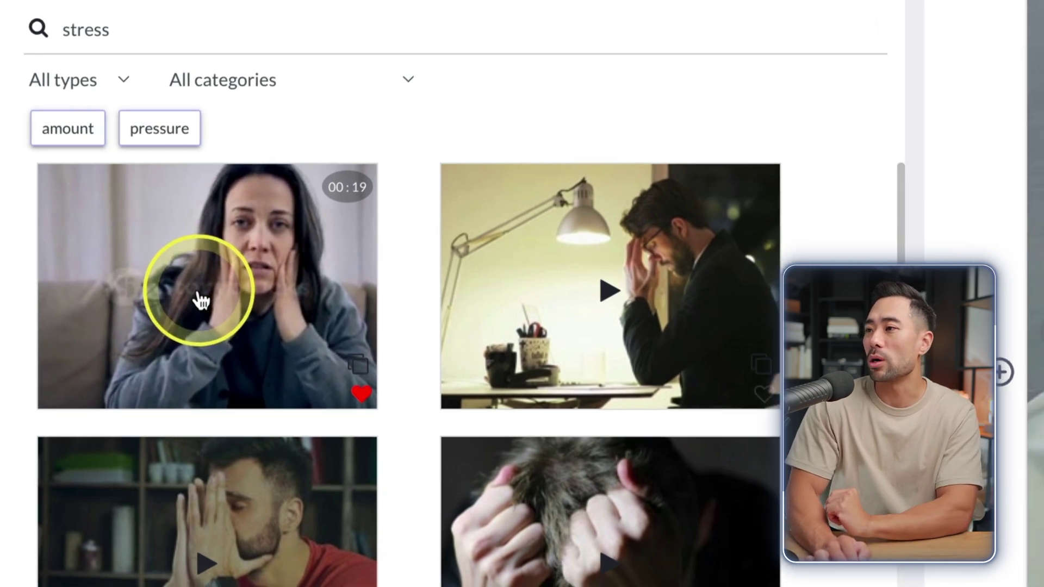
{"action": "left_click", "coordinate": [200, 299]}
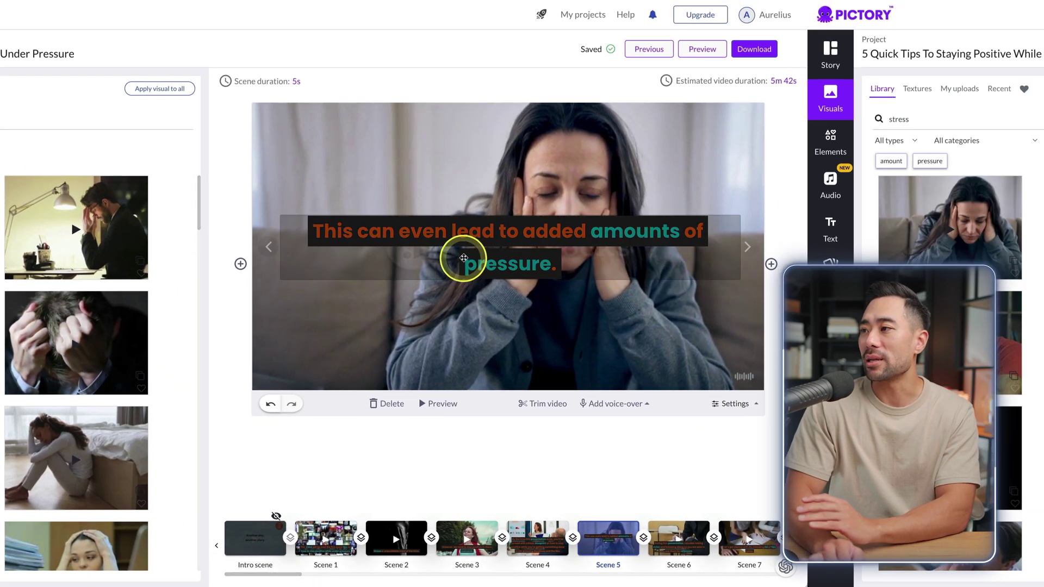
{"action": "left_click_drag", "start_coordinate": [493, 250], "coordinate": [490, 322]}
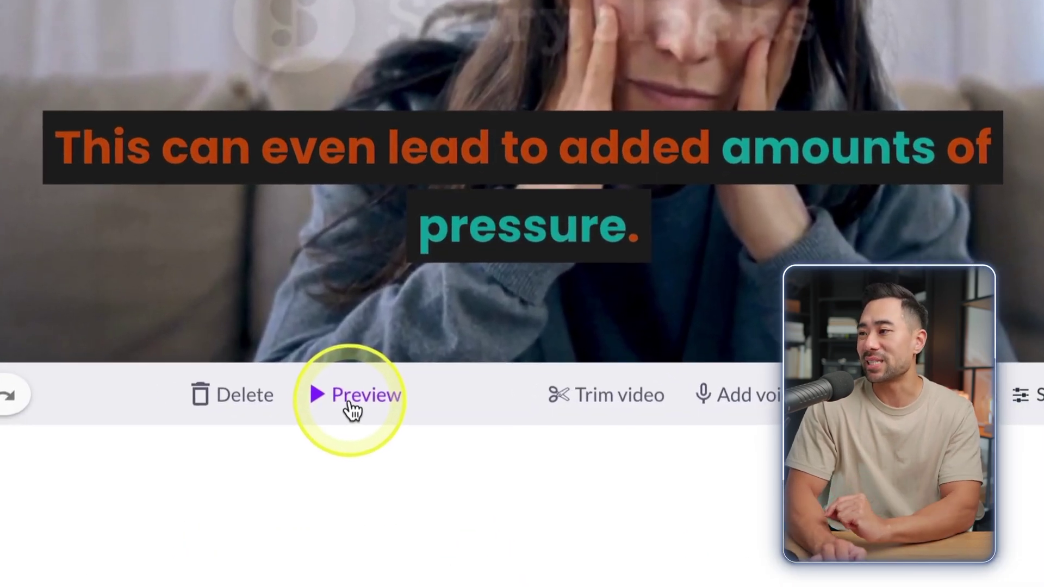
Preview Scene 5, then trim the woman clip so it starts at 0:04
{"action": "left_click", "coordinate": [350, 400]}
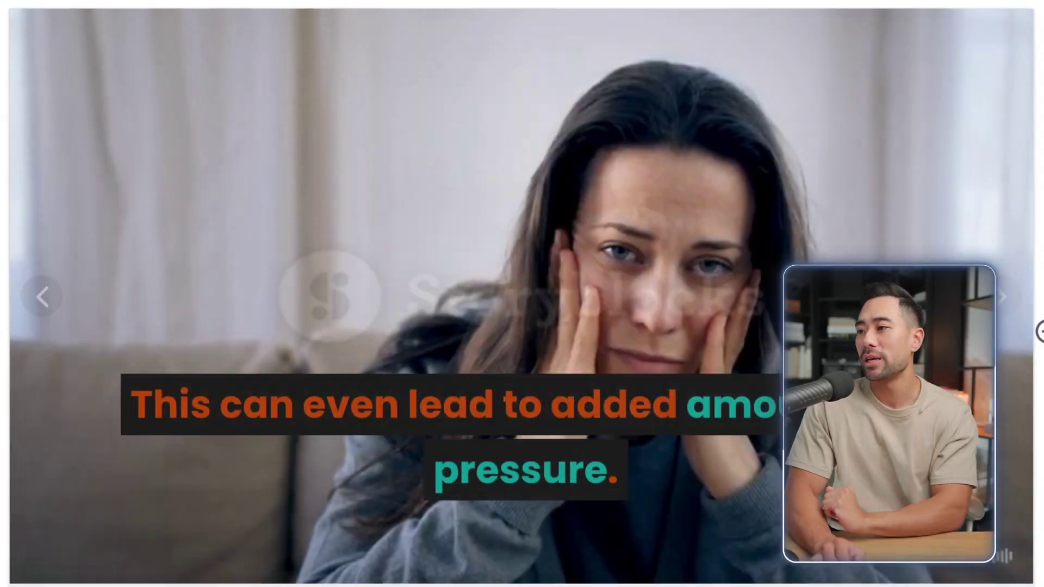
{"action": "left_click", "coordinate": [419, 488]}
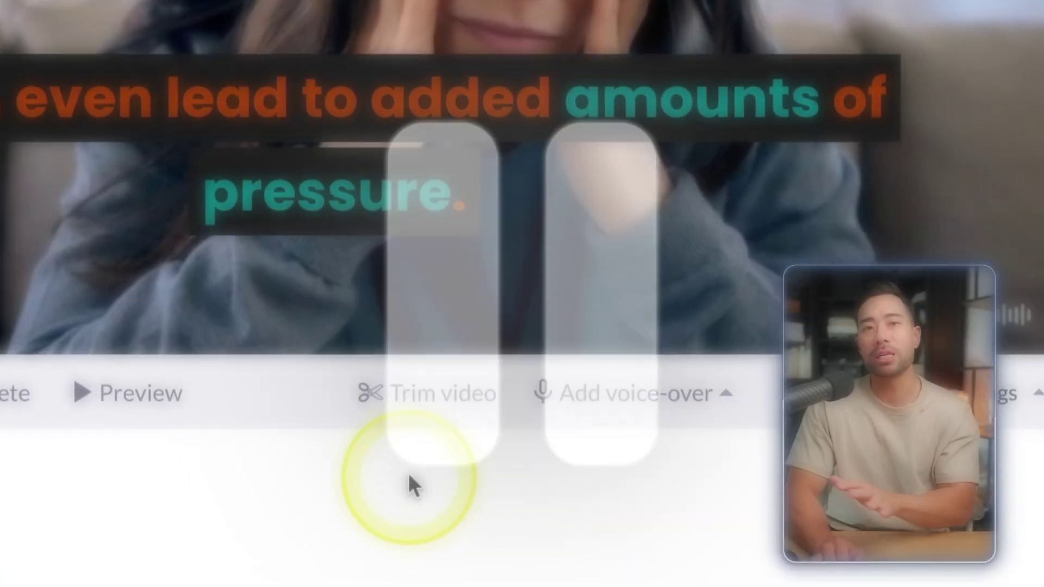
{"action": "left_click", "coordinate": [406, 366]}
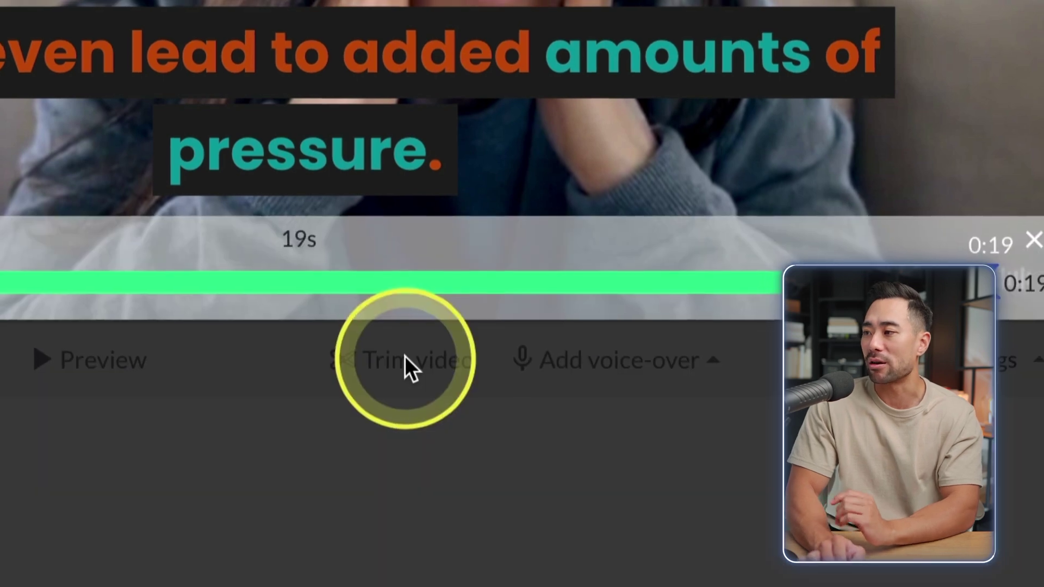
{"action": "left_click", "coordinate": [71, 460]}
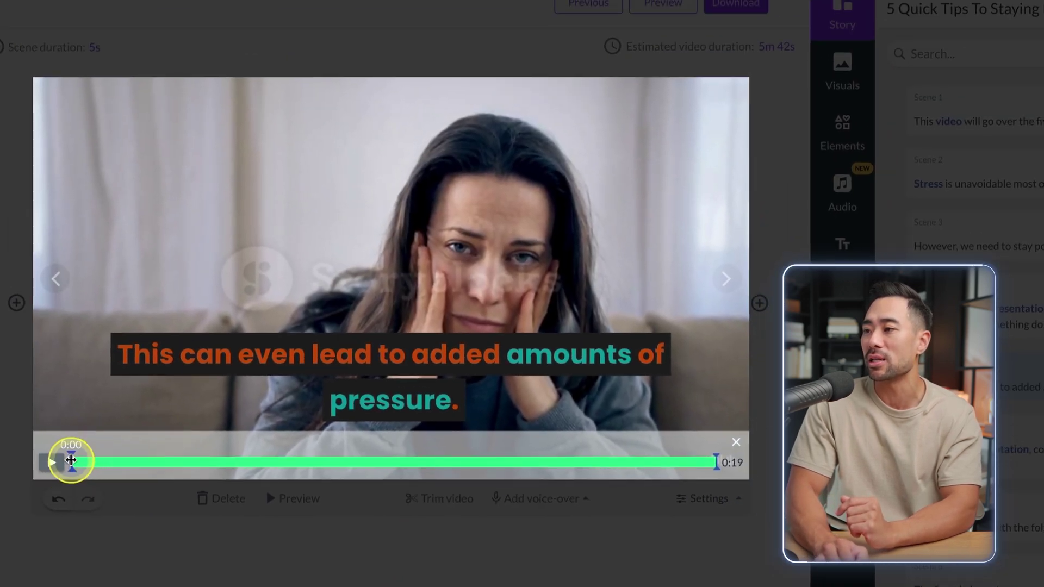
{"action": "left_click_drag", "start_coordinate": [70, 461], "coordinate": [394, 435]}
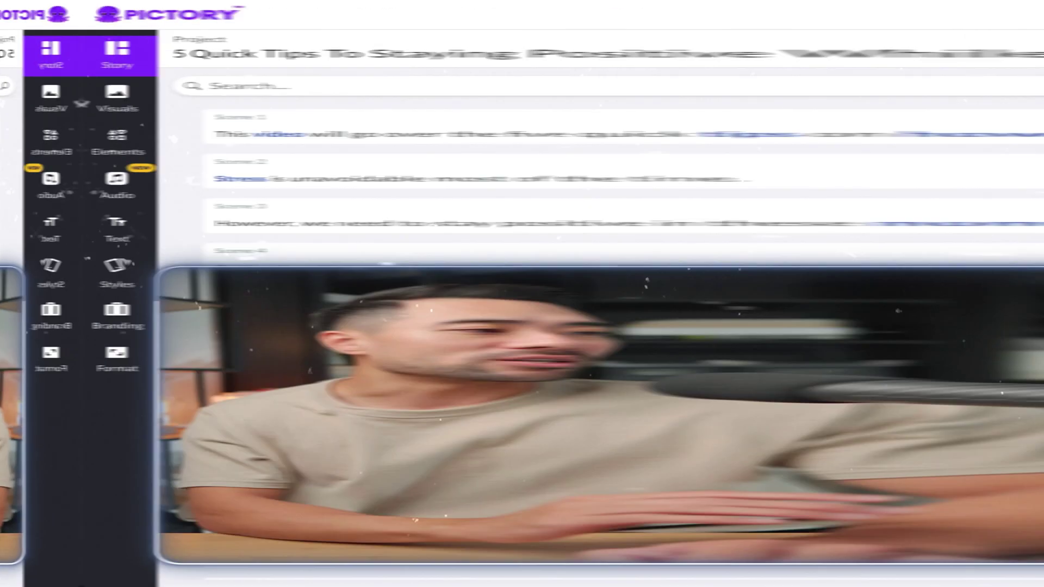
{"action": "left_click", "coordinate": [518, 551]}
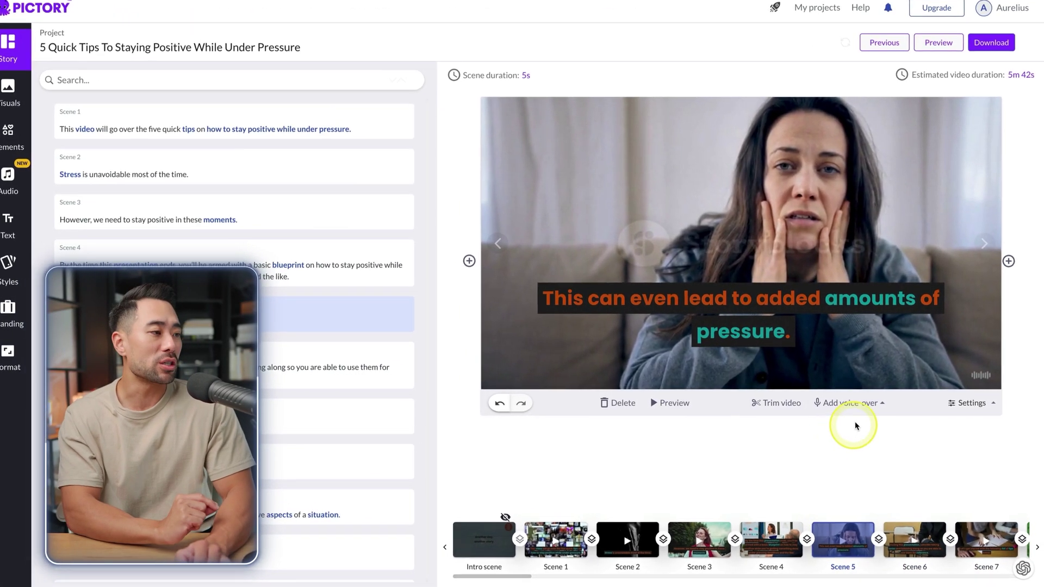
Look through the Add voice-over options and the scene's voice-over recorder
{"action": "left_click", "coordinate": [853, 404]}
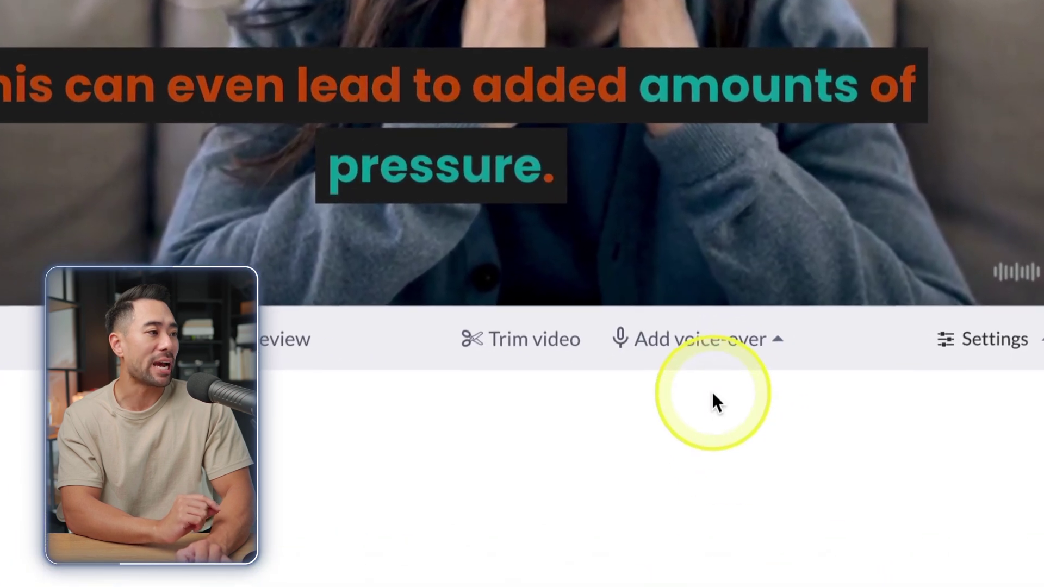
{"action": "left_click", "coordinate": [759, 348]}
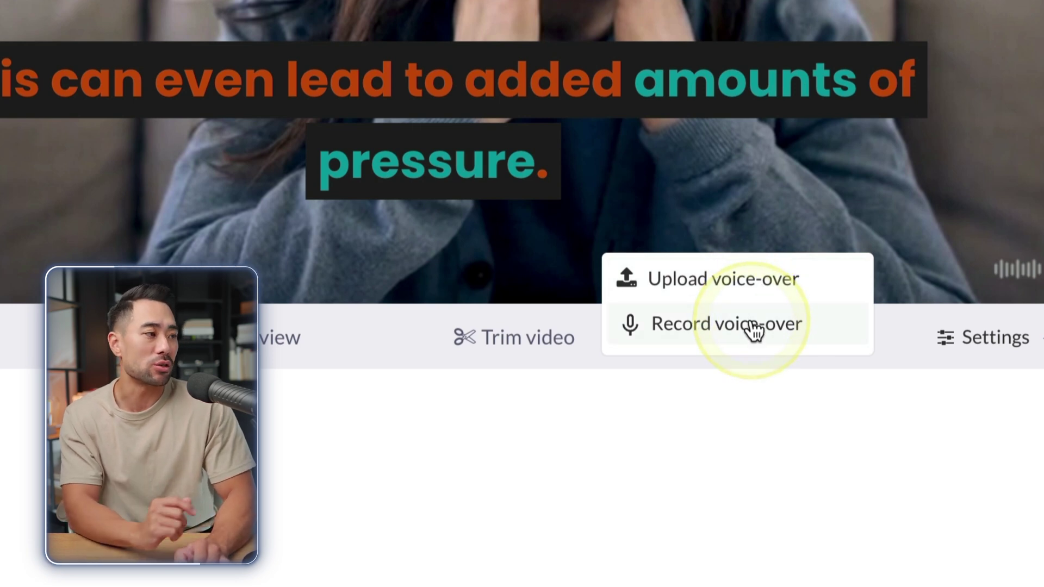
{"action": "left_click", "coordinate": [787, 336]}
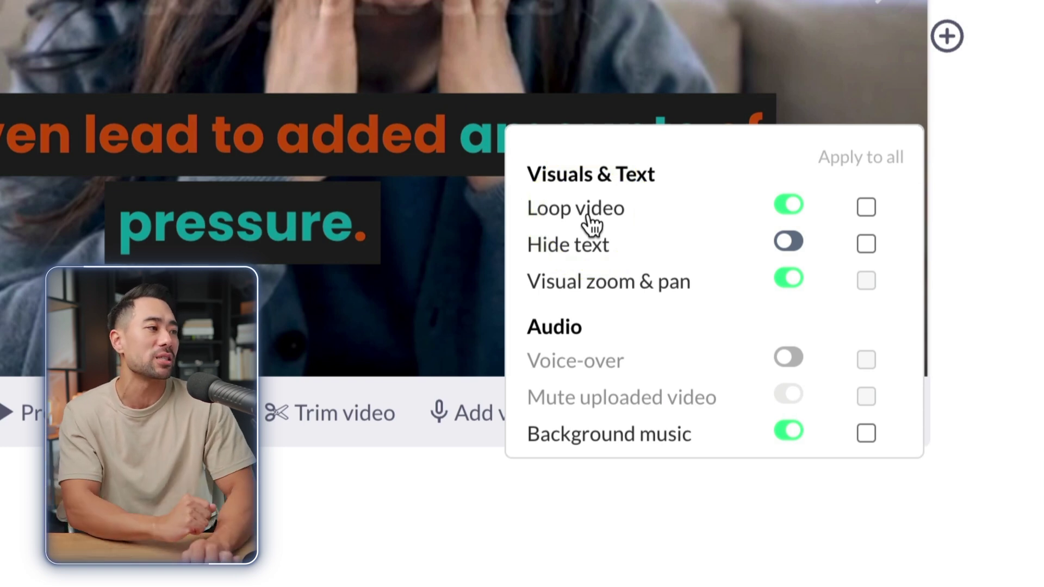
Keep Scene 5's caption visible and switch off Visual zoom & pan
{"action": "left_click", "coordinate": [789, 244]}
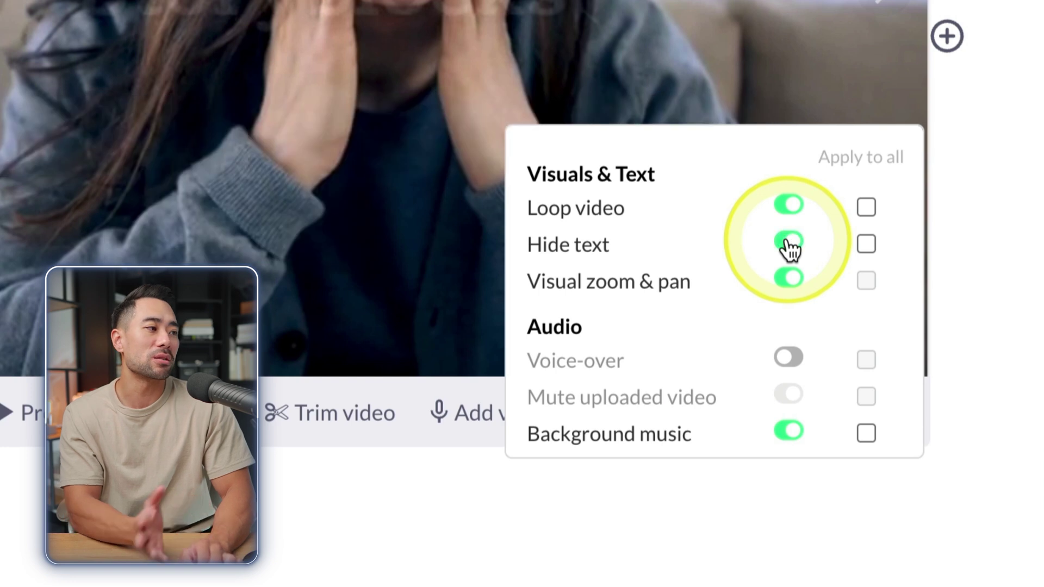
{"action": "left_click", "coordinate": [788, 243]}
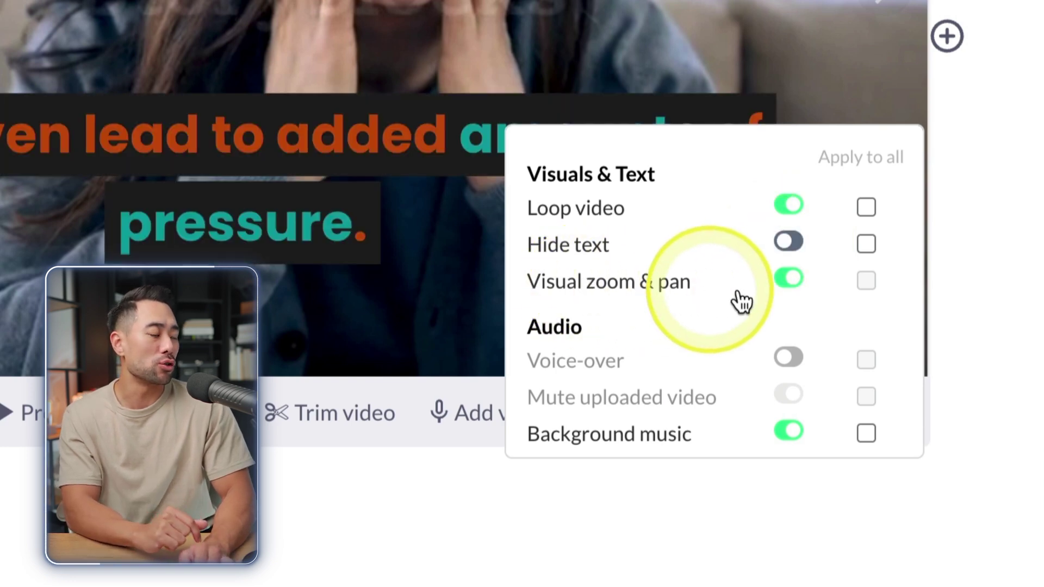
{"action": "left_click", "coordinate": [786, 287]}
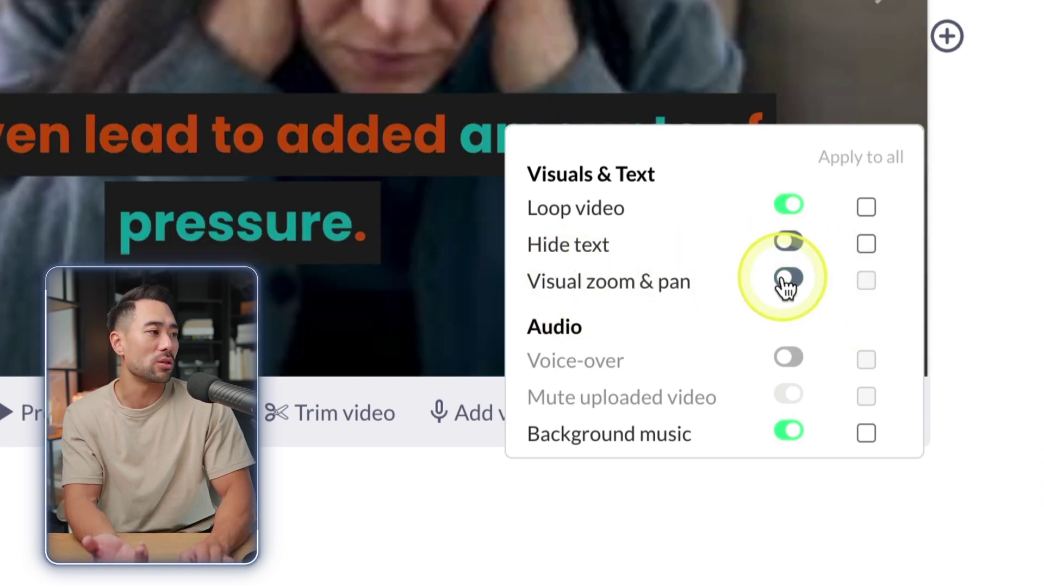
{"action": "left_click", "coordinate": [11, 158]}
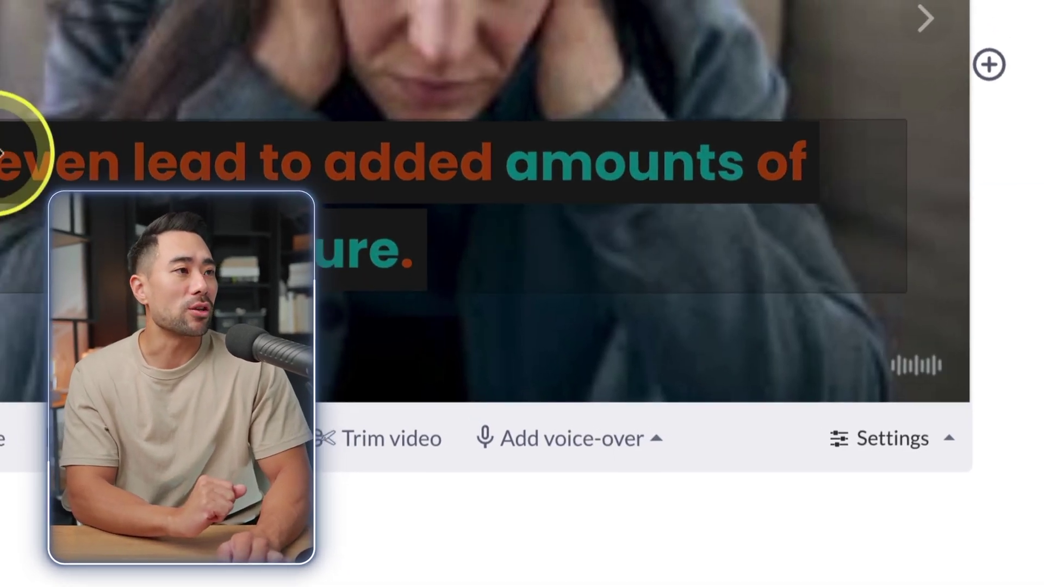
Change the scene duration from 2 to 3 seconds, making the estimated video length 5m 40s
{"action": "left_click", "coordinate": [560, 104]}
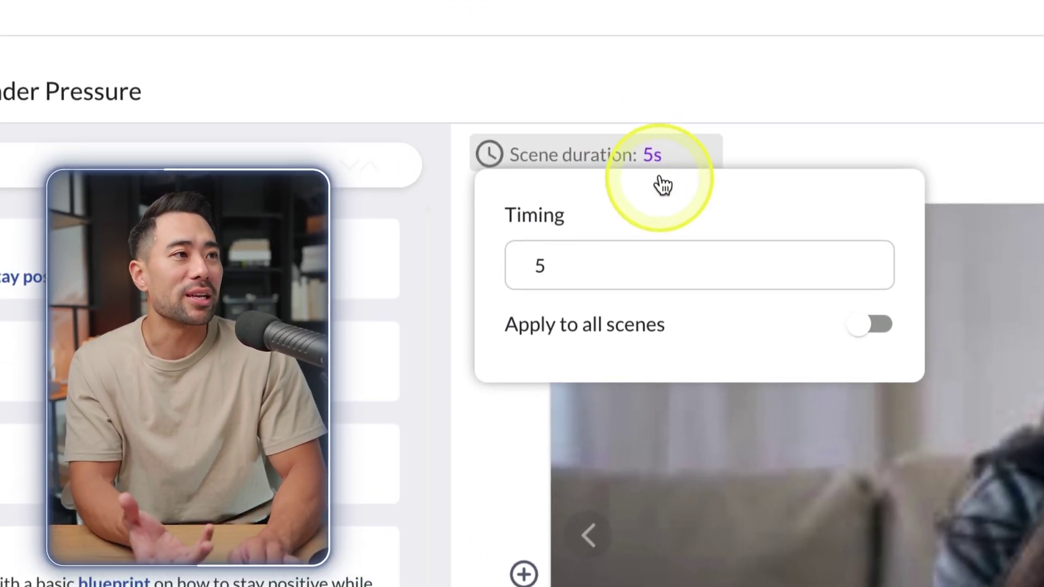
{"action": "left_click", "coordinate": [601, 259]}
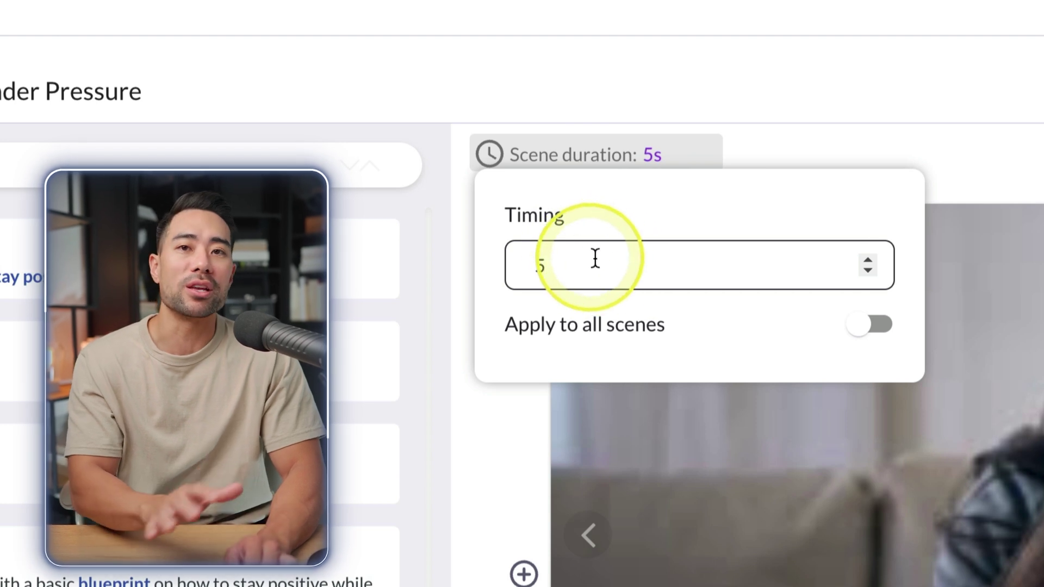
{"action": "double_click", "coordinate": [609, 263]}
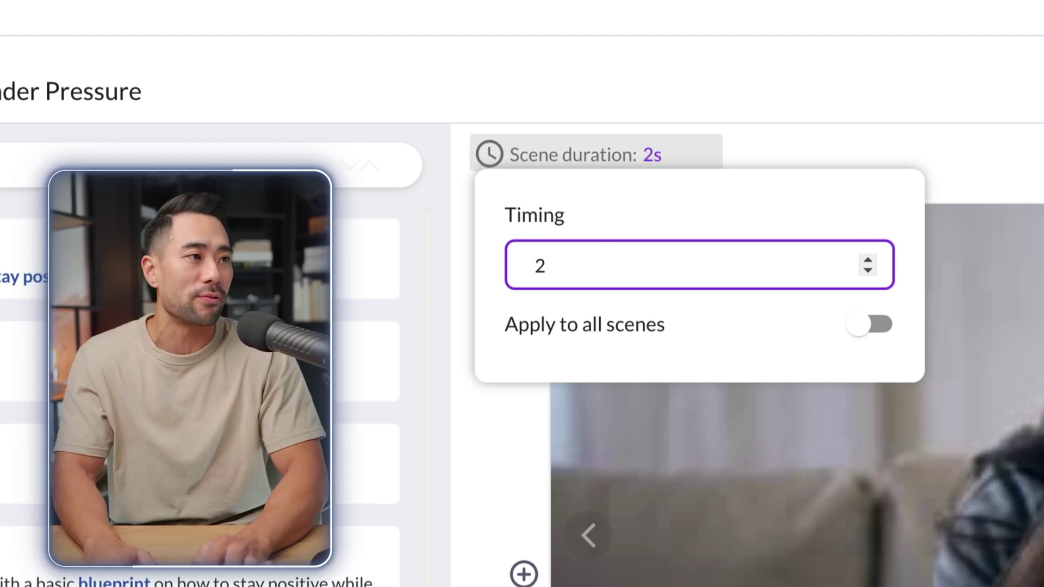
{"action": "key", "text": "Escape"}
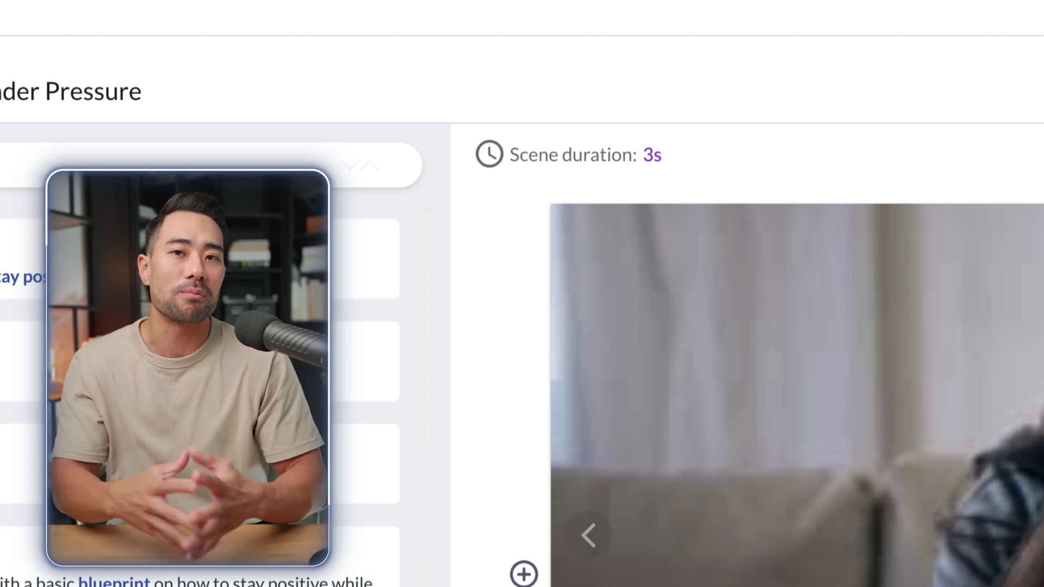
Recheck the scene timing, then step through Scene 2 to Scene 3 in the script
{"action": "left_click", "coordinate": [562, 159]}
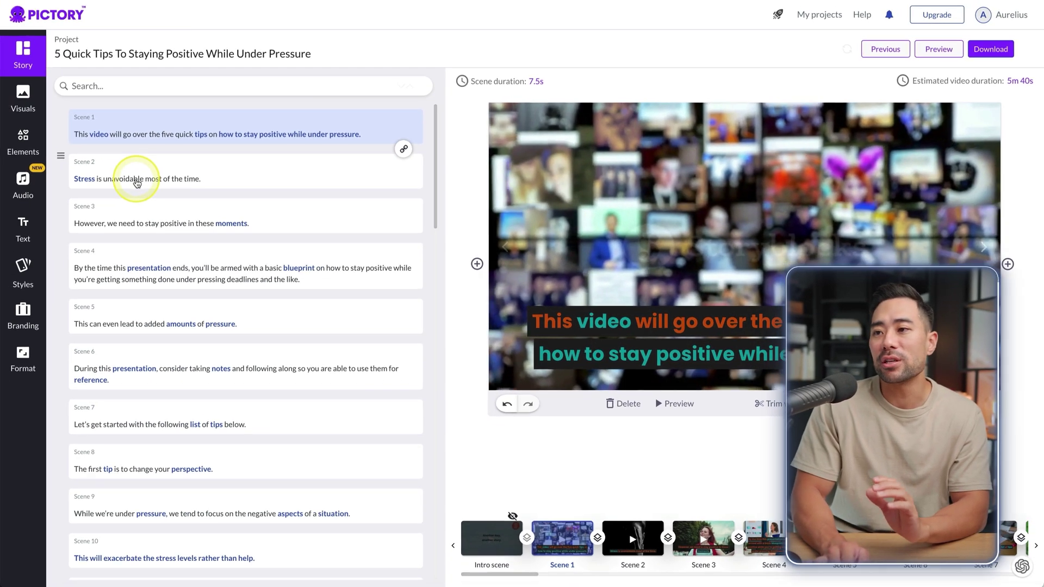
{"action": "left_click", "coordinate": [136, 183]}
{"action": "left_click", "coordinate": [135, 219]}
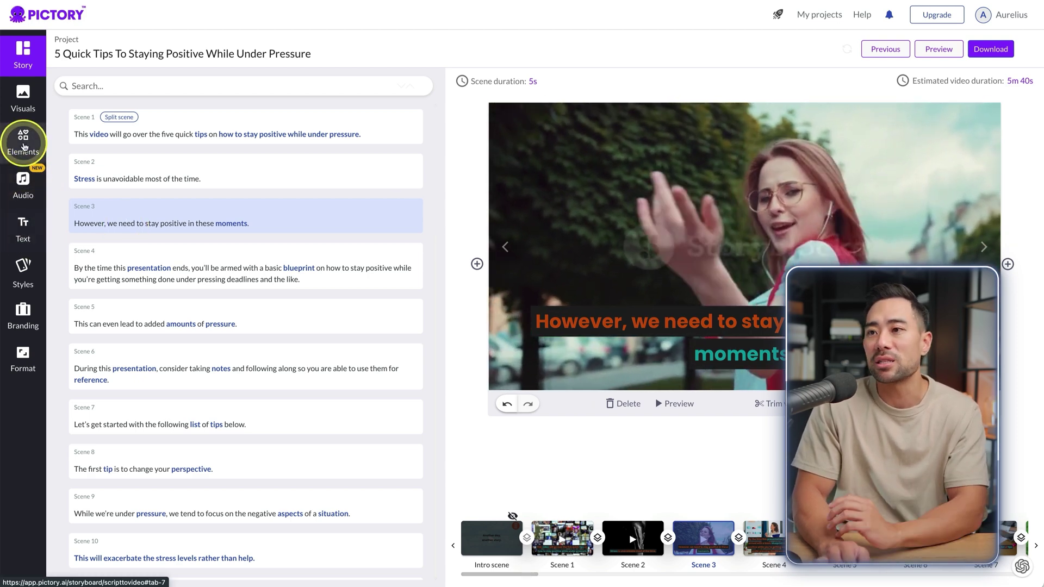
Add the cartoon boy-in-a-cap sticker from Elements > Stickers to Scene 3's top-left corner
{"action": "left_click", "coordinate": [23, 144]}
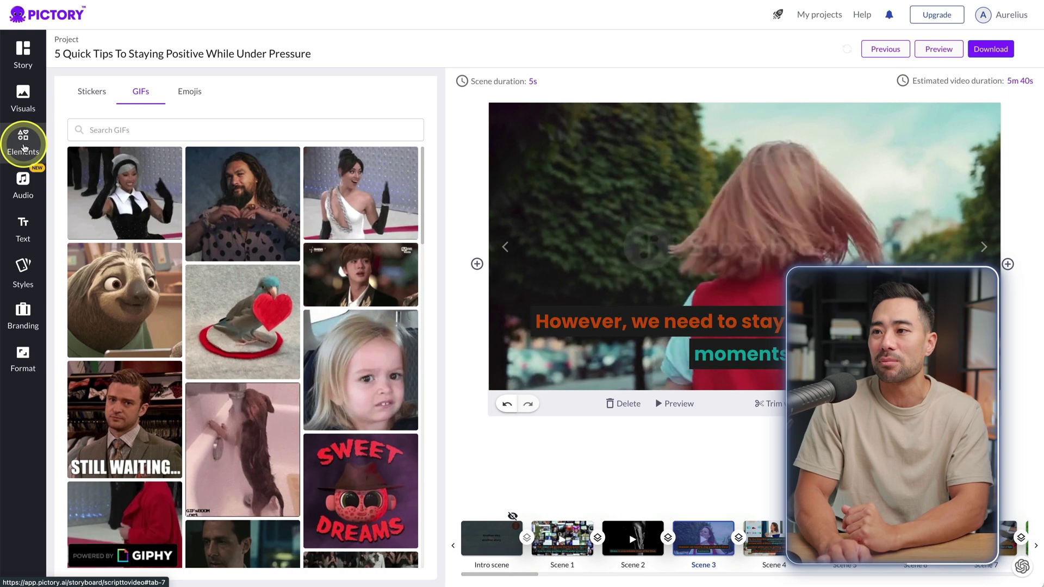
{"action": "left_click", "coordinate": [96, 93]}
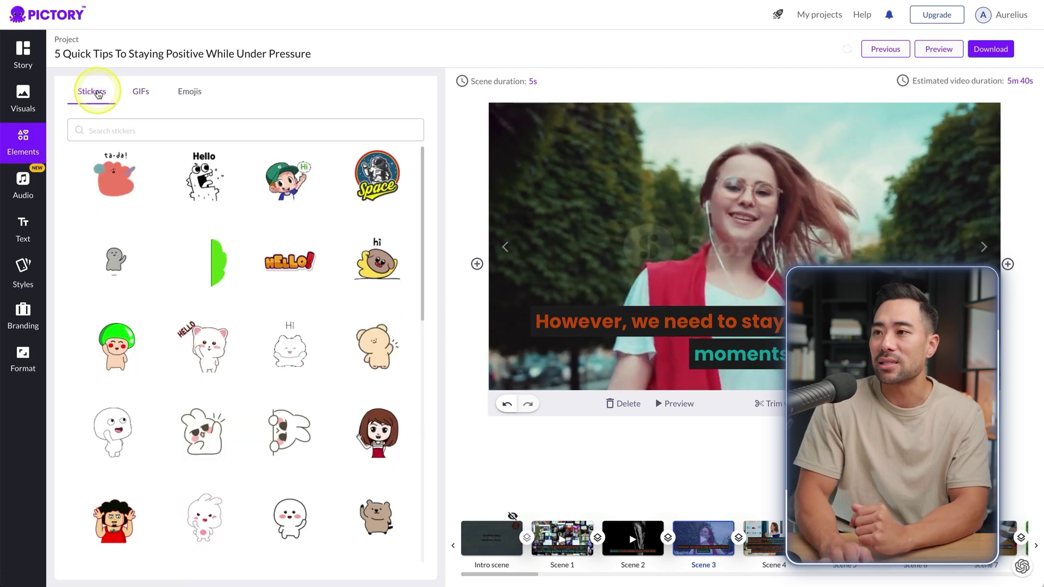
{"action": "left_click", "coordinate": [284, 186]}
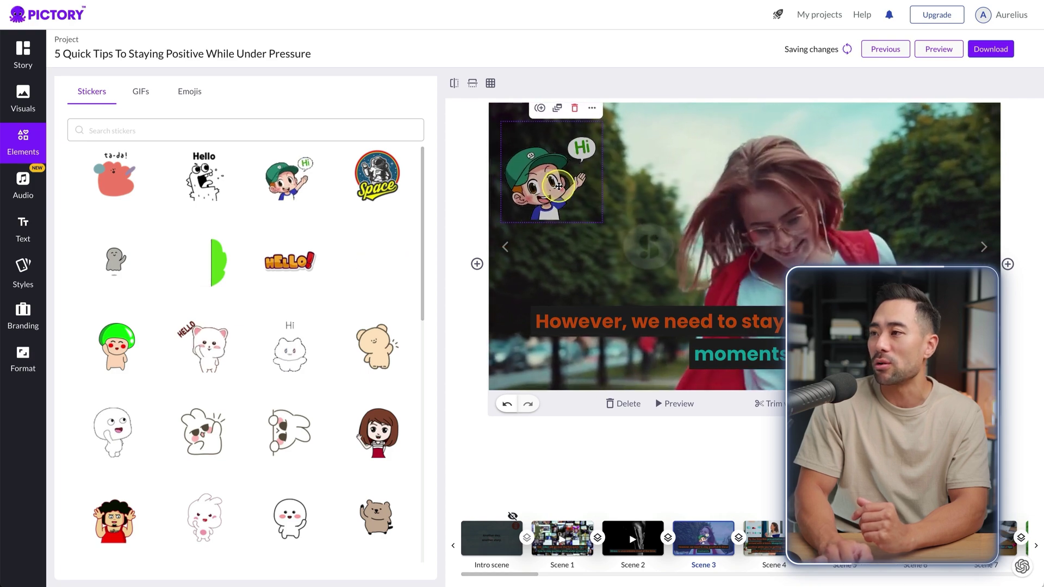
{"action": "left_click", "coordinate": [613, 495]}
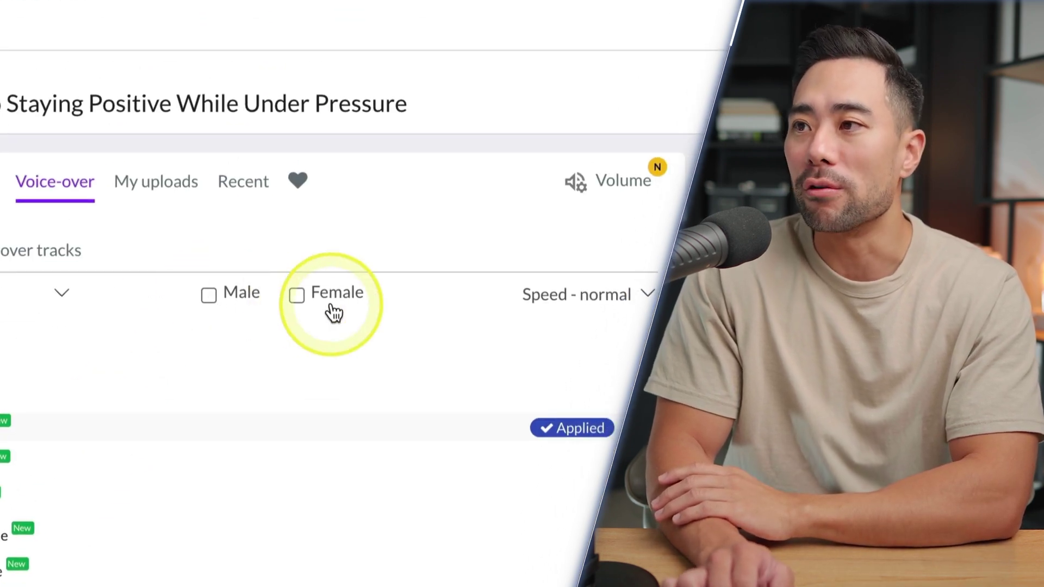
Audition the female voice Ava, apply her as the voice-over, and preview the scene
{"action": "left_click", "coordinate": [565, 302]}
{"action": "left_click", "coordinate": [295, 298]}
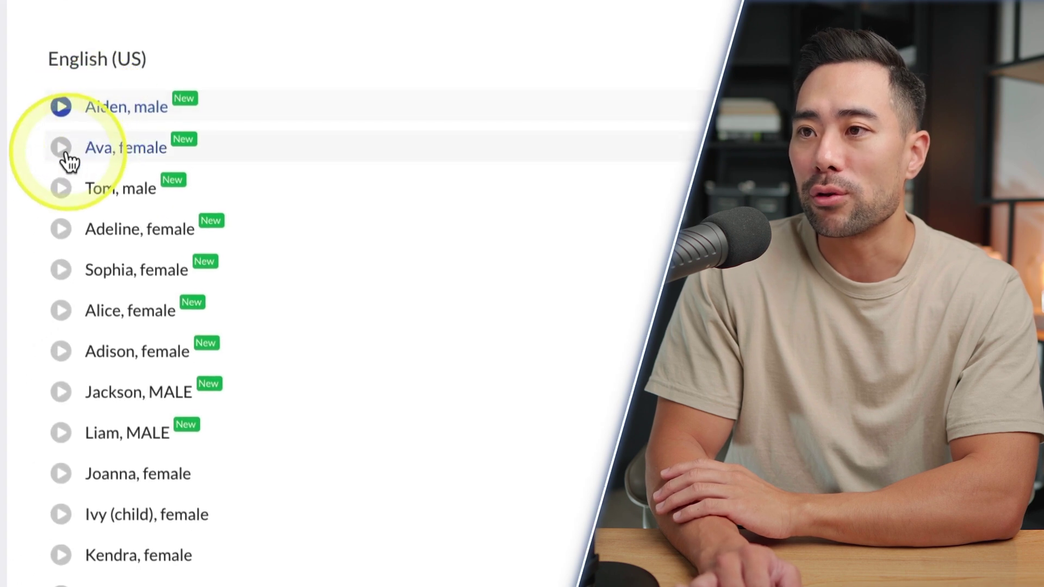
{"action": "left_click", "coordinate": [62, 153]}
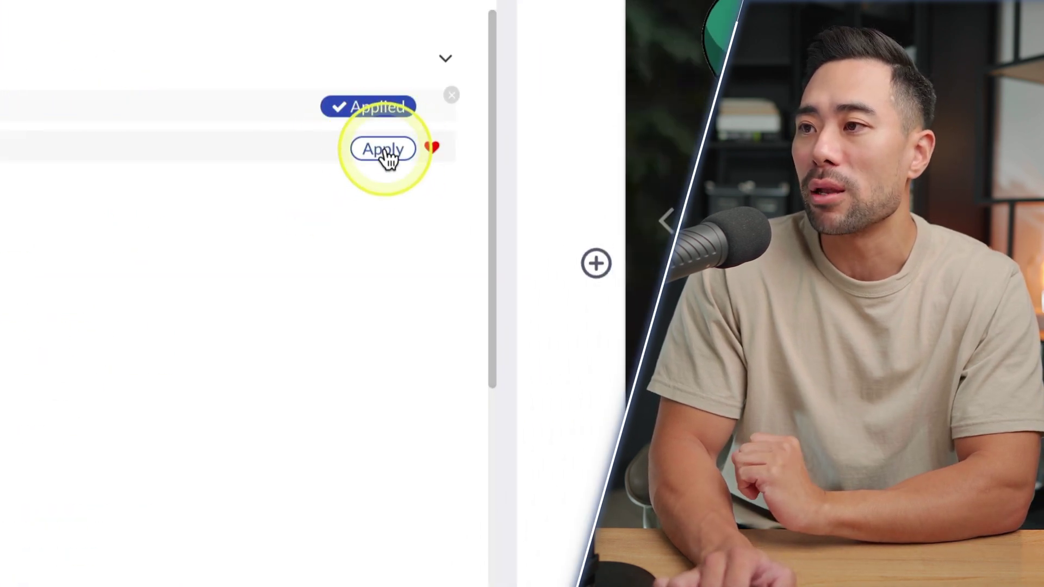
{"action": "left_click", "coordinate": [383, 150]}
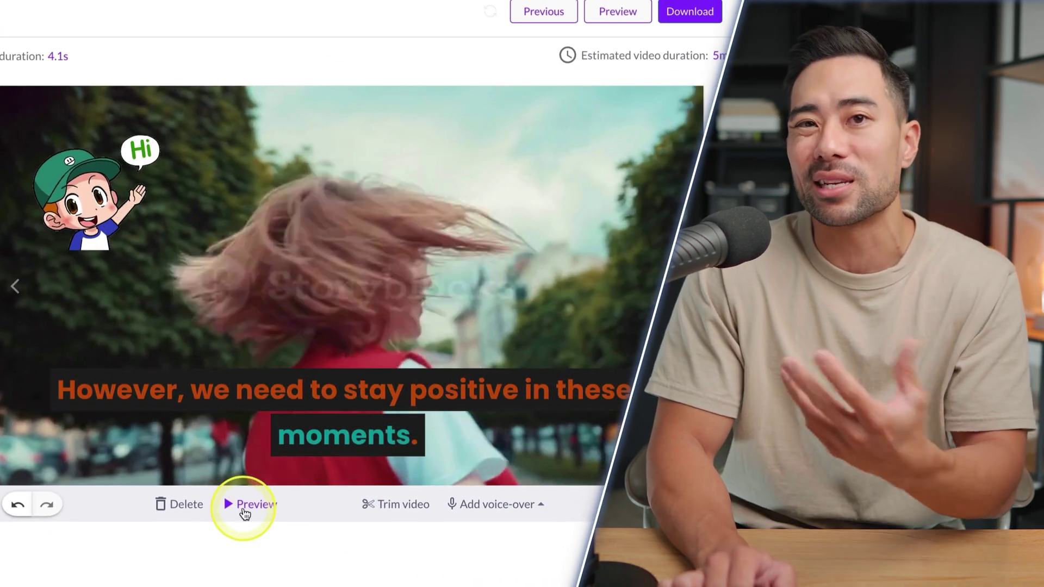
{"action": "left_click", "coordinate": [243, 510]}
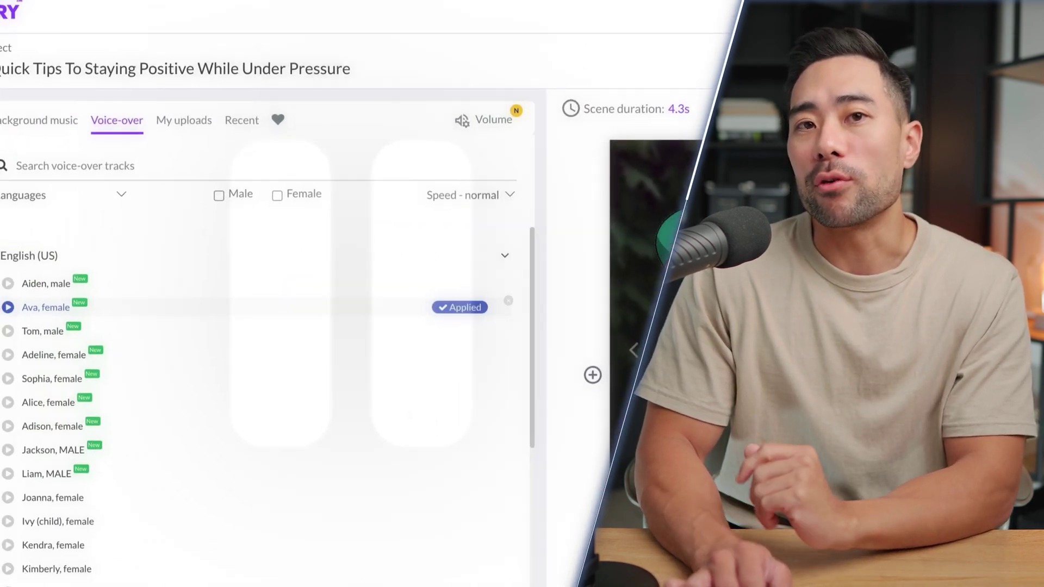
{"action": "left_click", "coordinate": [593, 131]}
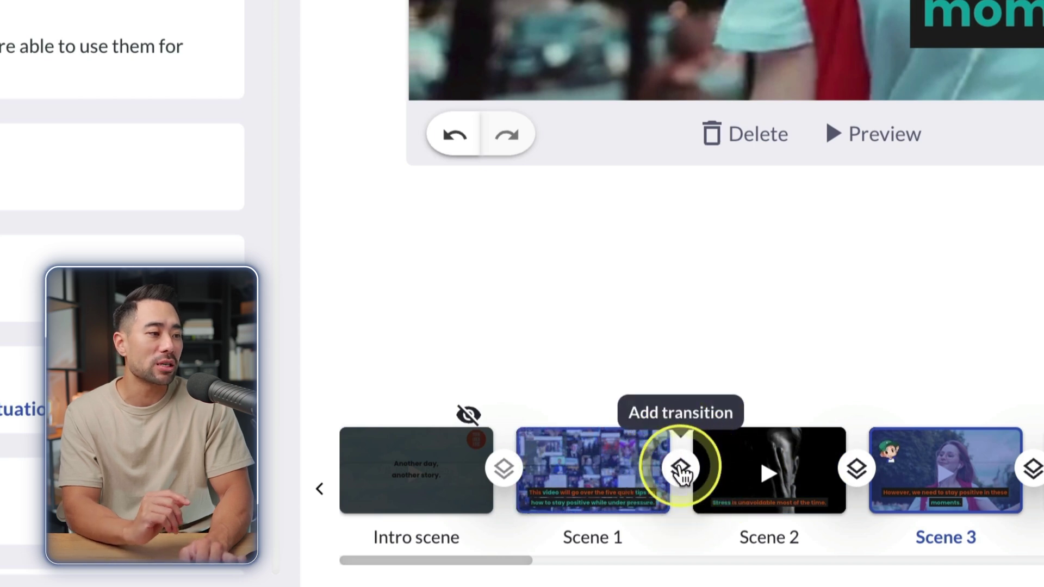
Insert a Wipe Left transition at the Scene 1–Scene 2 junction in the timeline
{"action": "left_click", "coordinate": [681, 471]}
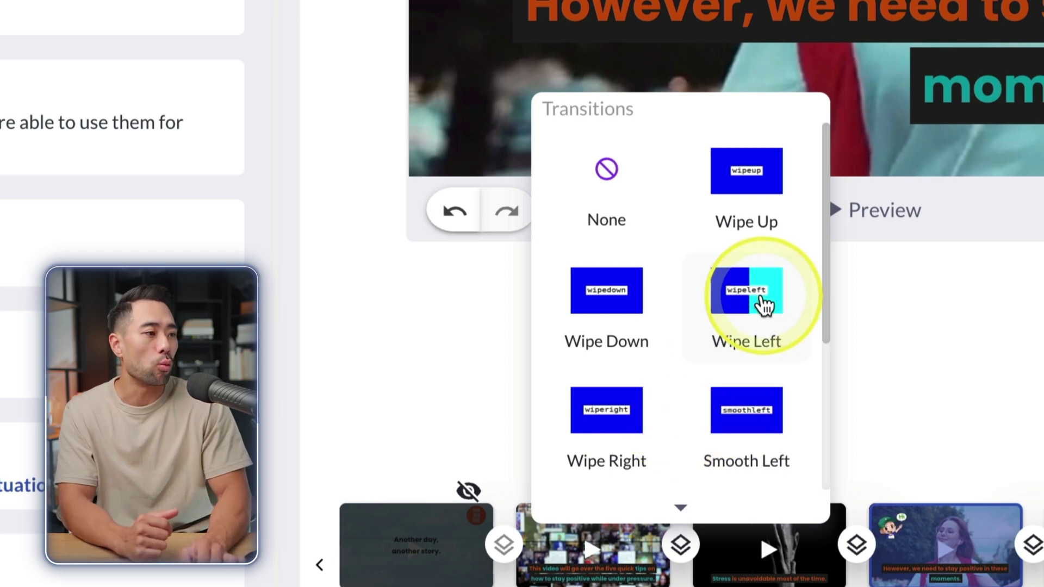
{"action": "left_click", "coordinate": [758, 304]}
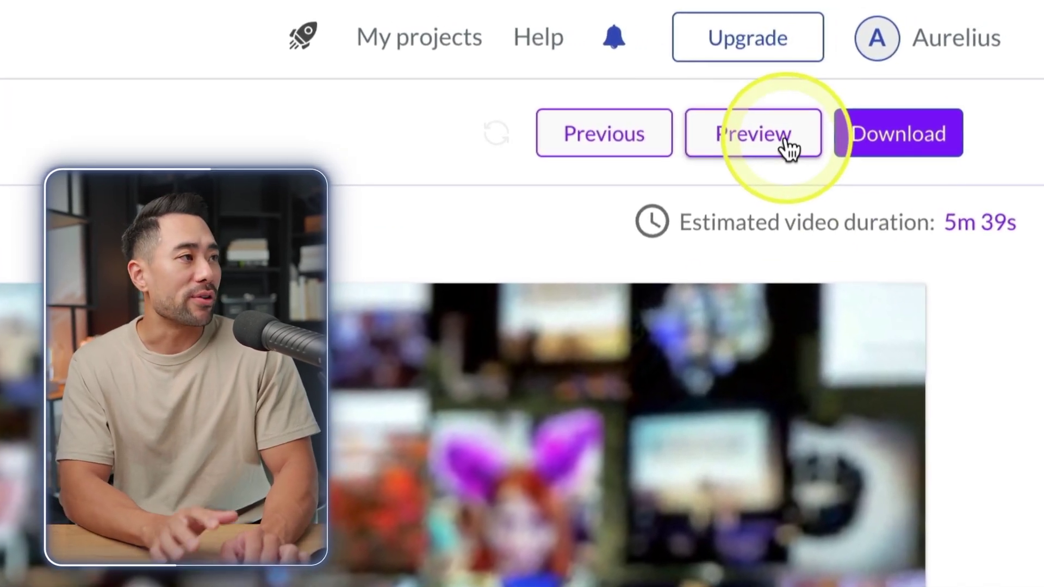
Play a preview of the full edited video, then download it as a video file
{"action": "left_click", "coordinate": [787, 142]}
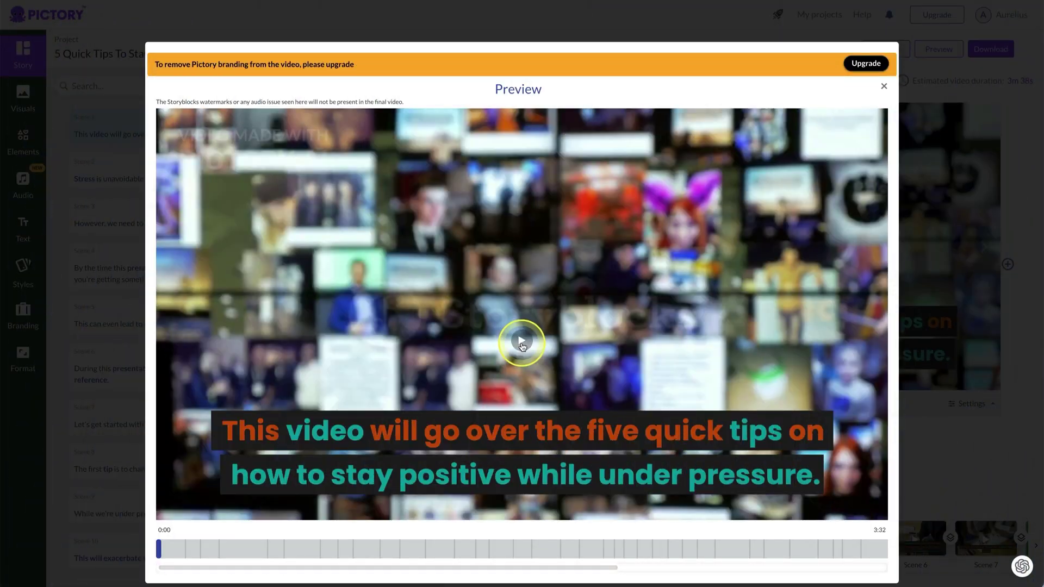
{"action": "left_click", "coordinate": [521, 342]}
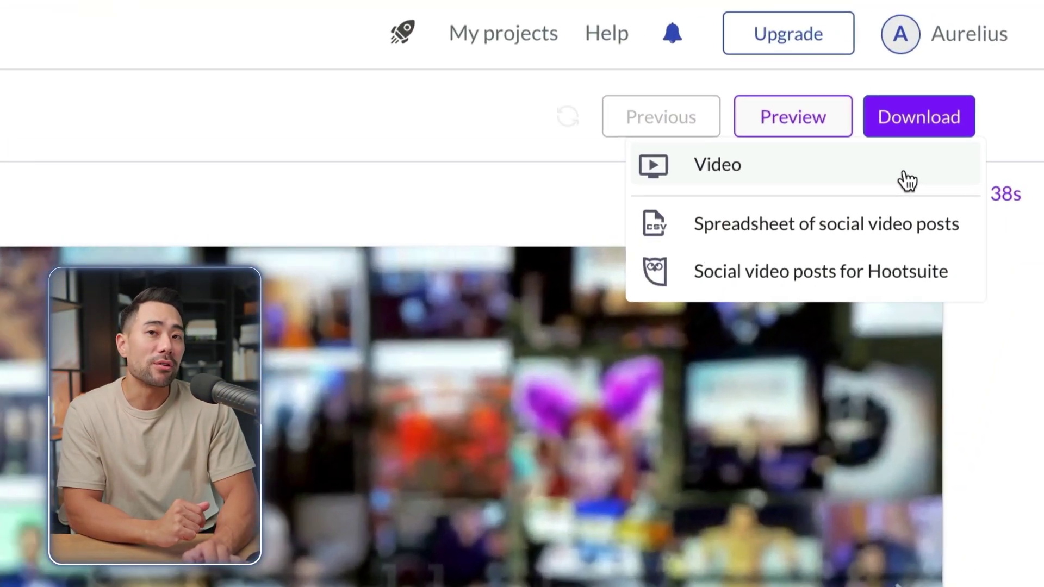
{"action": "left_click", "coordinate": [908, 173]}
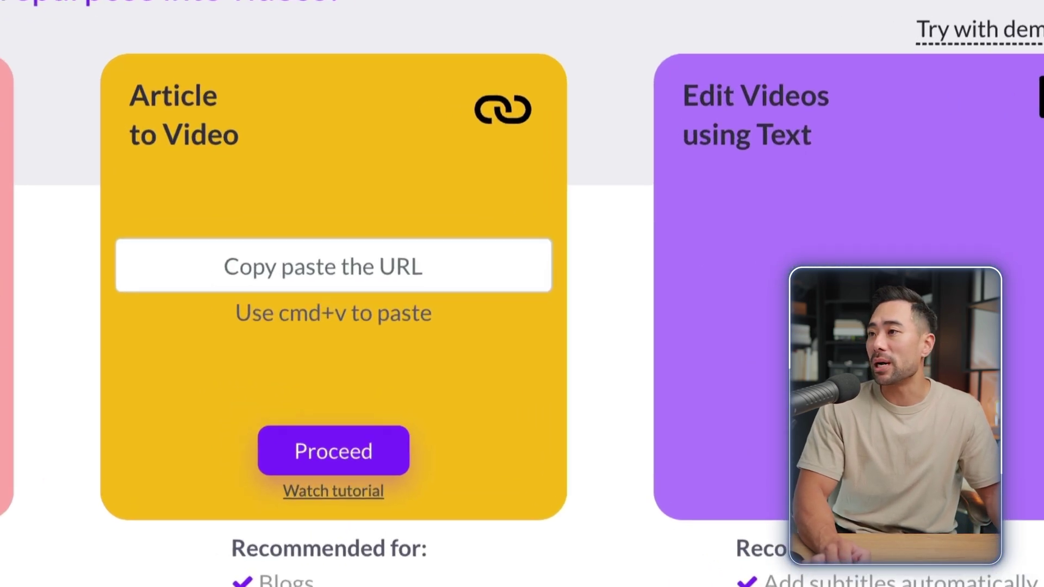
Paste the 'Don't Give Up, Keep On Going' article URL and review Scenes 2, 3, 4 and 6
{"action": "left_click", "coordinate": [288, 275]}
{"action": "key", "text": "super+v"}
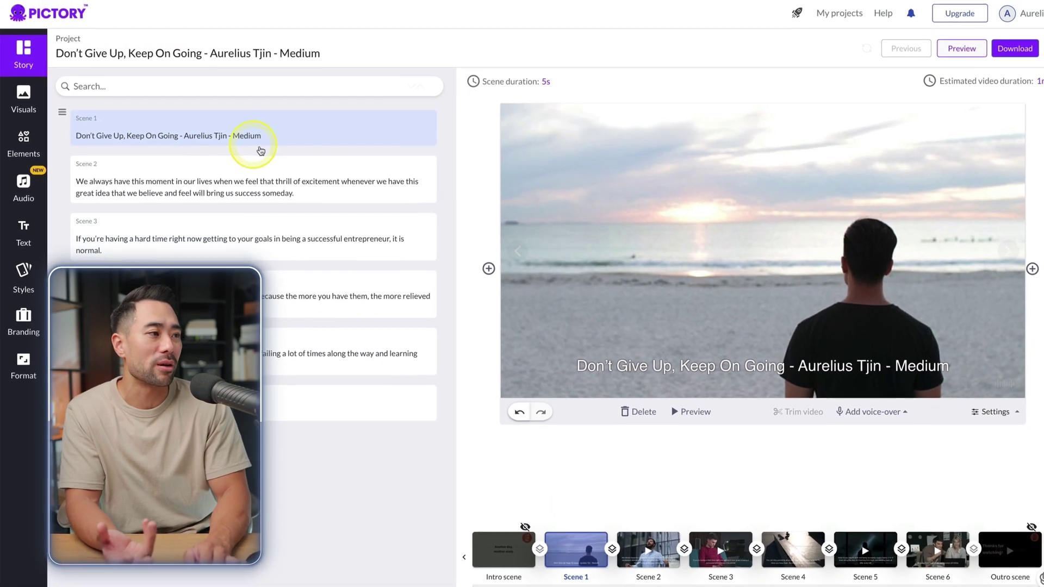
{"action": "left_click", "coordinate": [170, 185]}
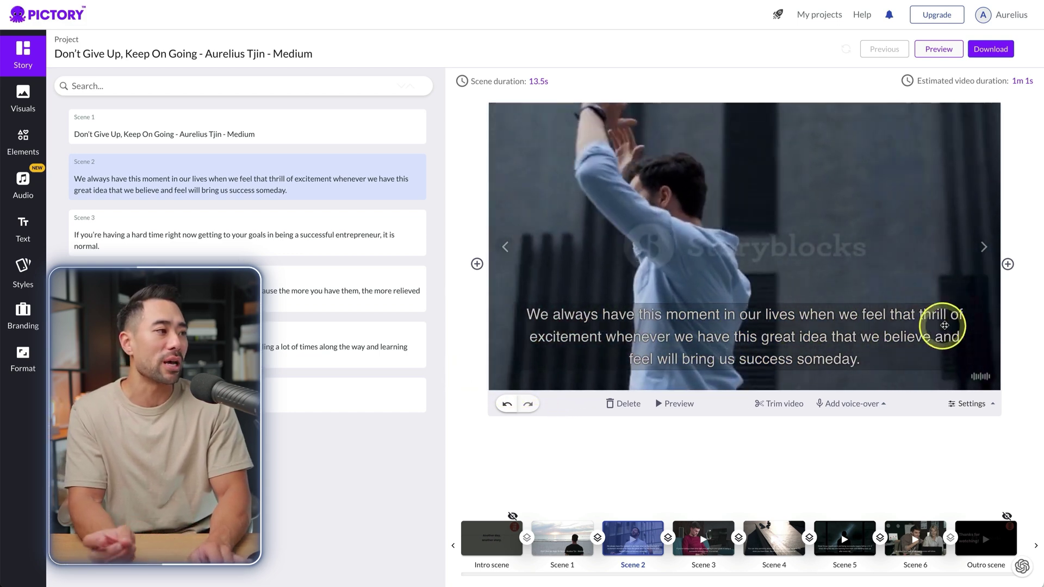
{"action": "left_click", "coordinate": [202, 234]}
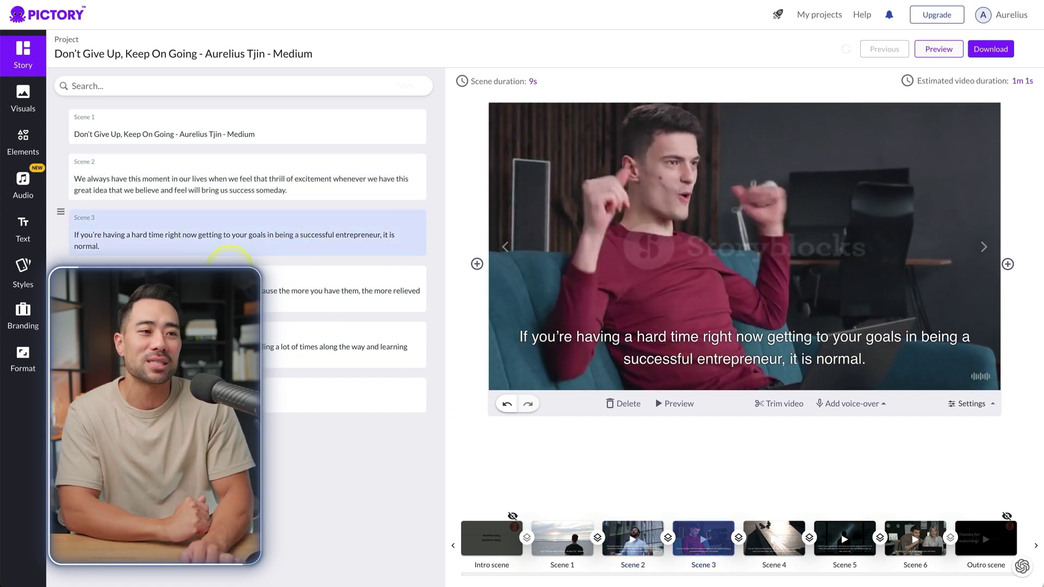
{"action": "left_click", "coordinate": [343, 290]}
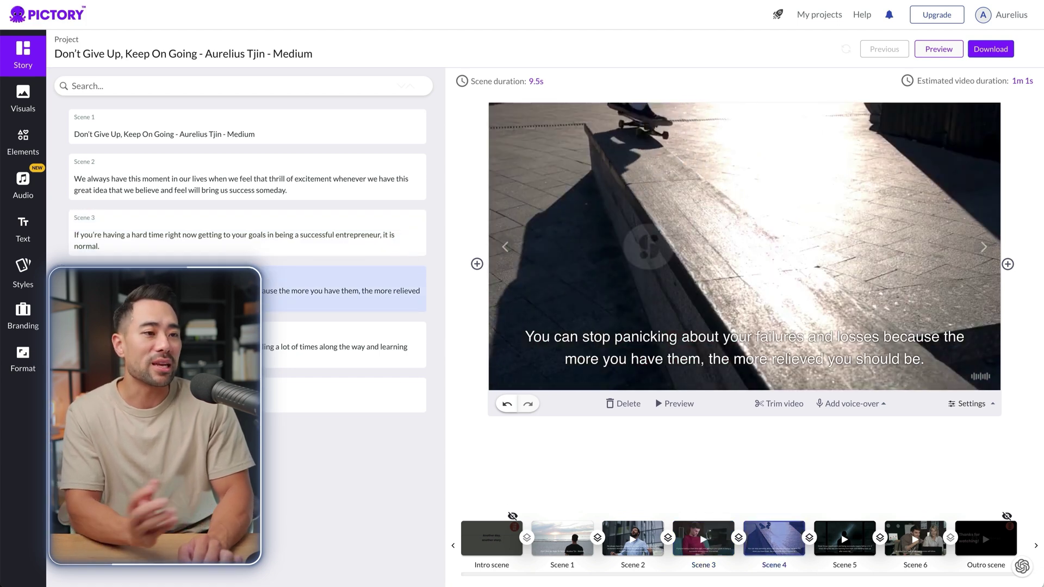
{"action": "left_click", "coordinate": [302, 406]}
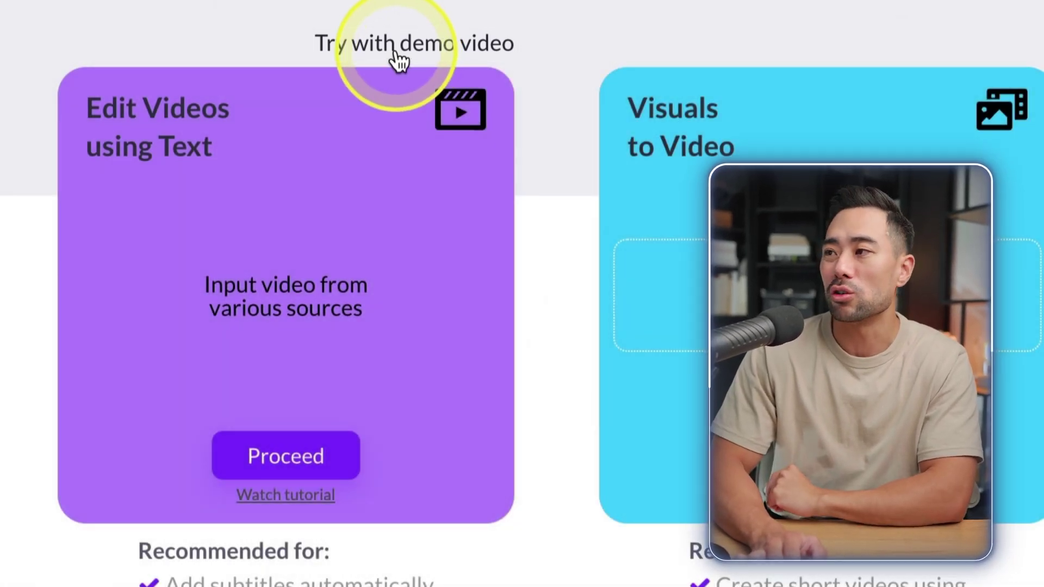
Load the demo press-conference video for text editing and mark its filler words like 'uh' and 'um'
{"action": "left_click", "coordinate": [398, 44]}
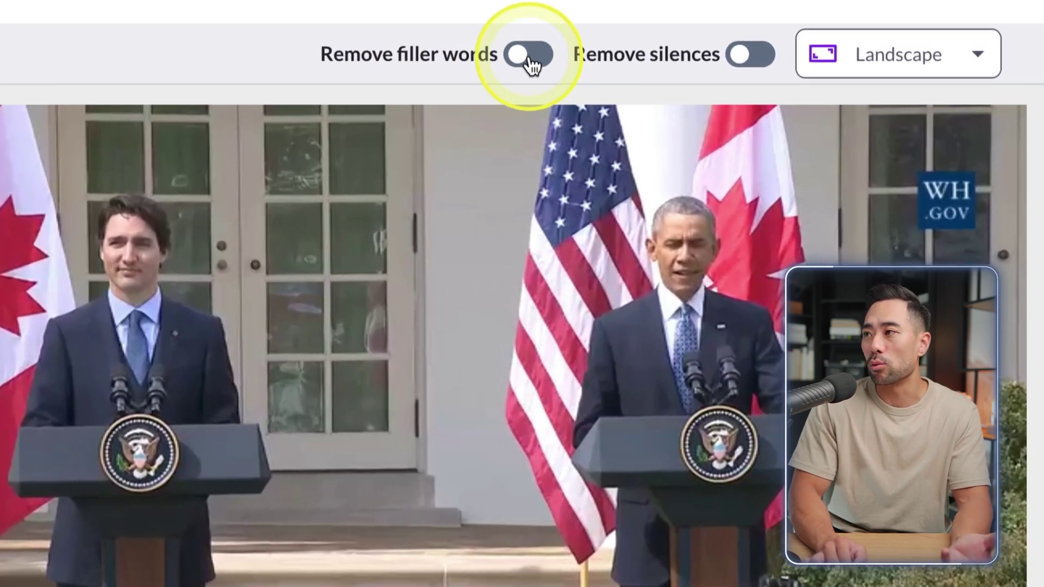
{"action": "left_click", "coordinate": [529, 54]}
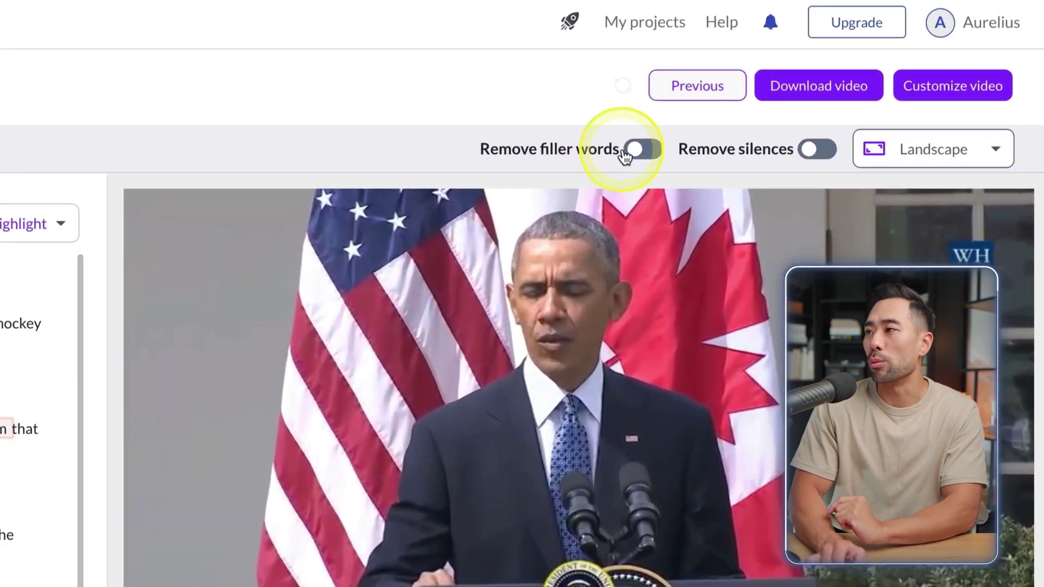
Turn on Remove filler words and Remove silences with a 2-second minimum silence length
{"action": "left_click", "coordinate": [894, 87]}
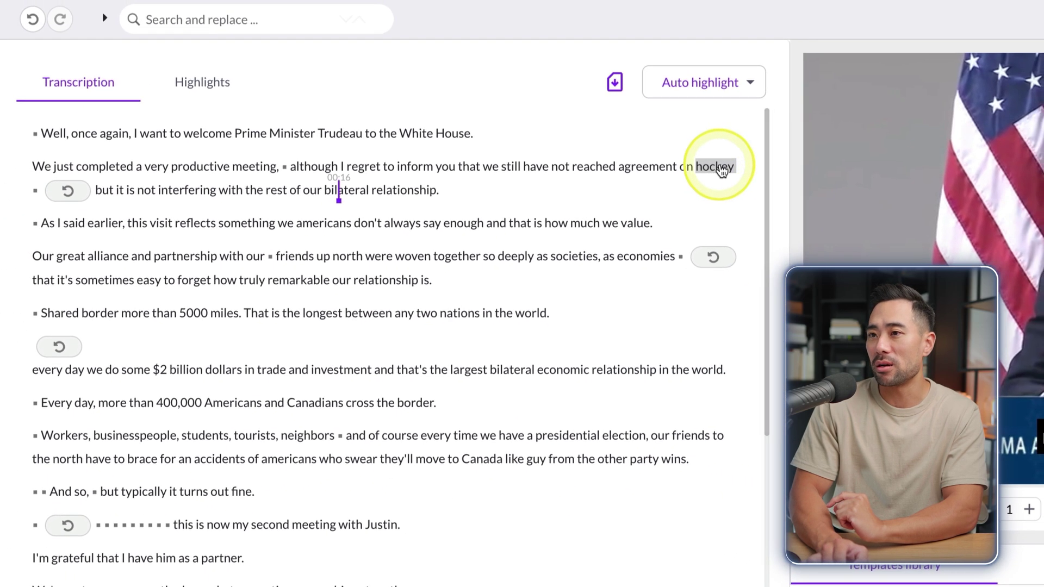
{"action": "left_click", "coordinate": [723, 170]}
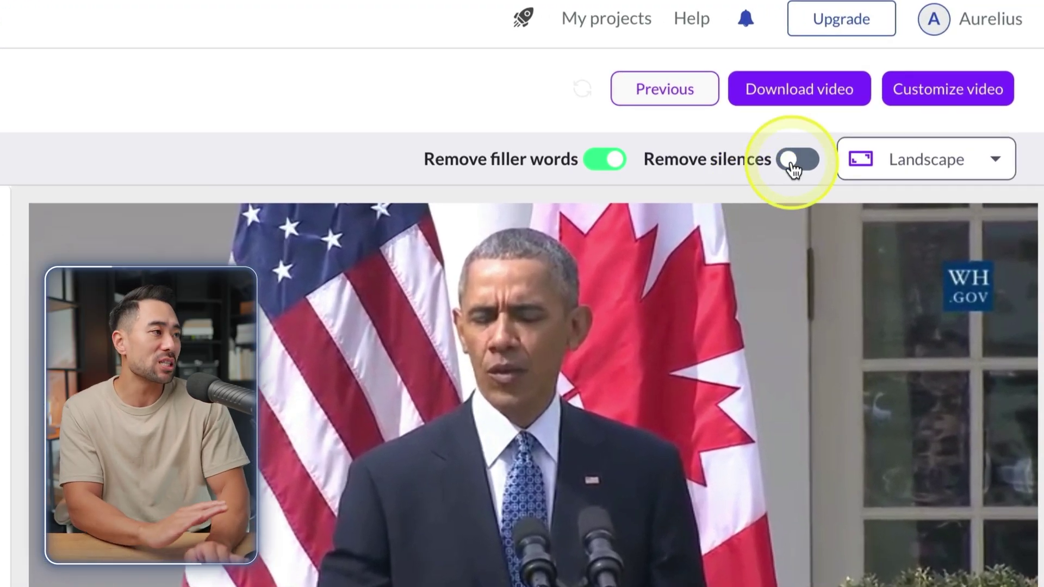
{"action": "left_click", "coordinate": [793, 163]}
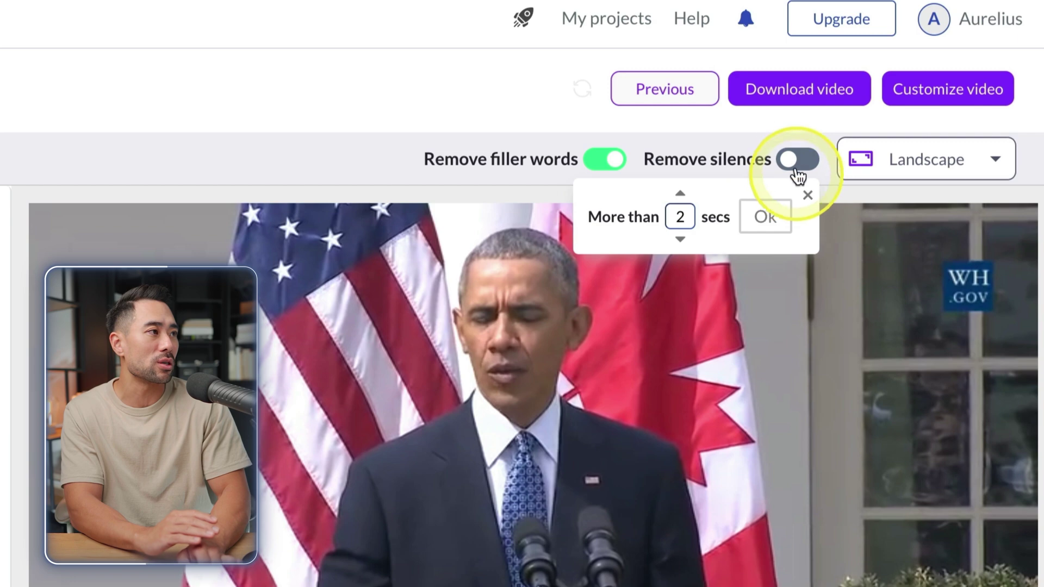
{"action": "left_click", "coordinate": [772, 223]}
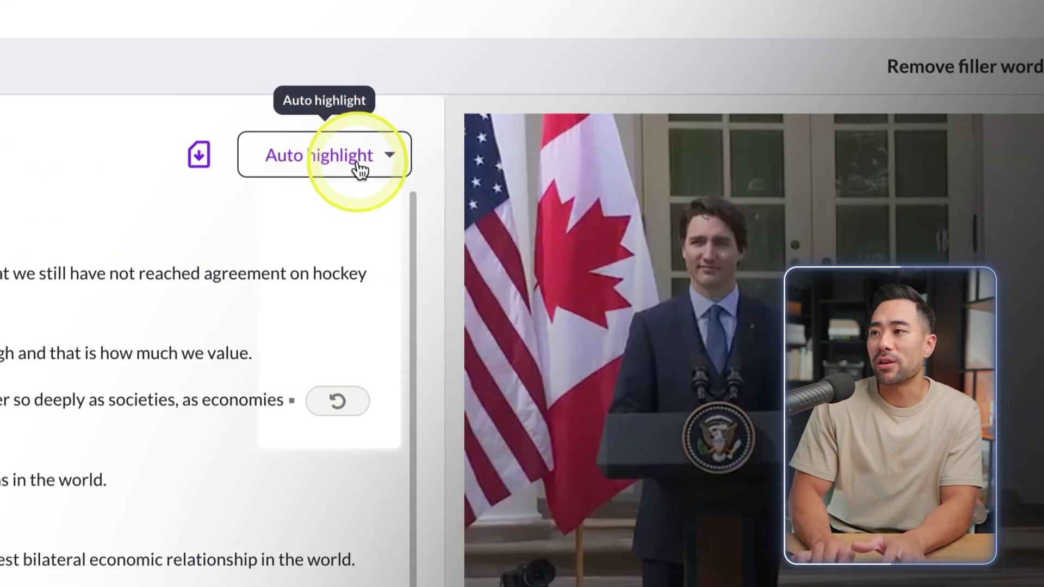
Generate highlights covering 10% of the video, then select the 'Our countries are no different' highlight
{"action": "left_click", "coordinate": [448, 141]}
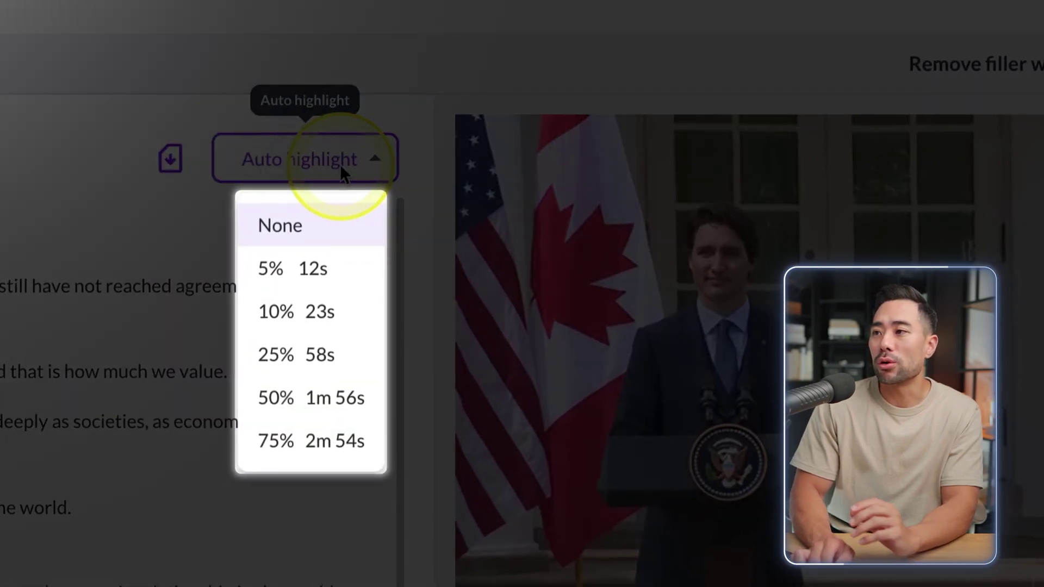
{"action": "left_click", "coordinate": [331, 321]}
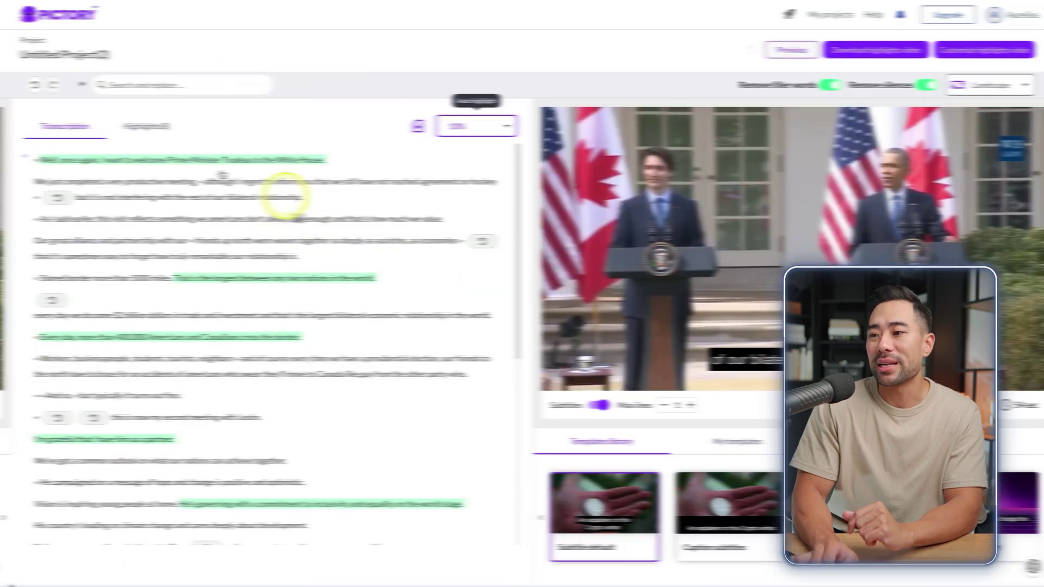
{"action": "left_click", "coordinate": [131, 131]}
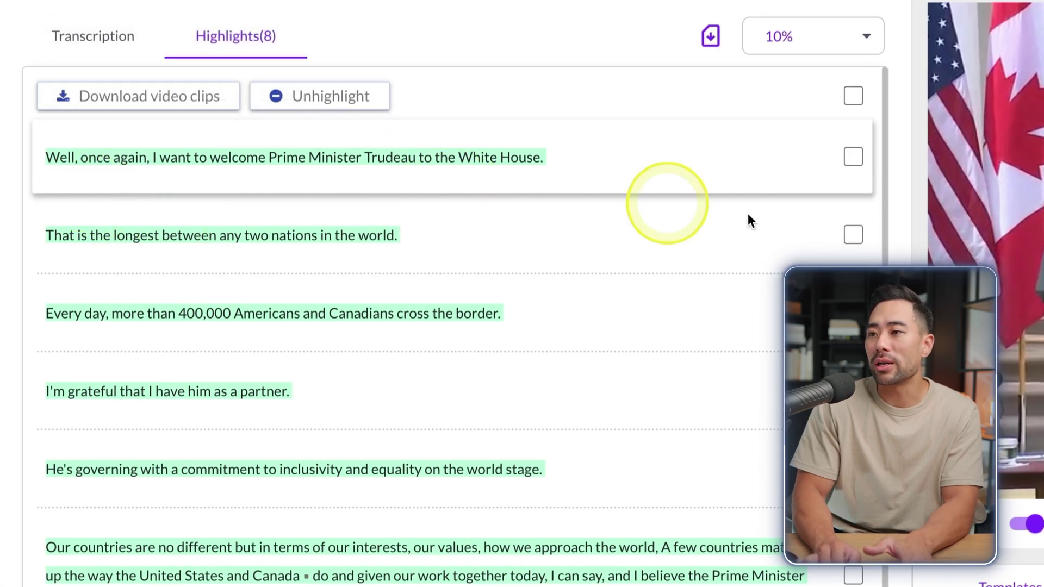
{"action": "left_click", "coordinate": [853, 156]}
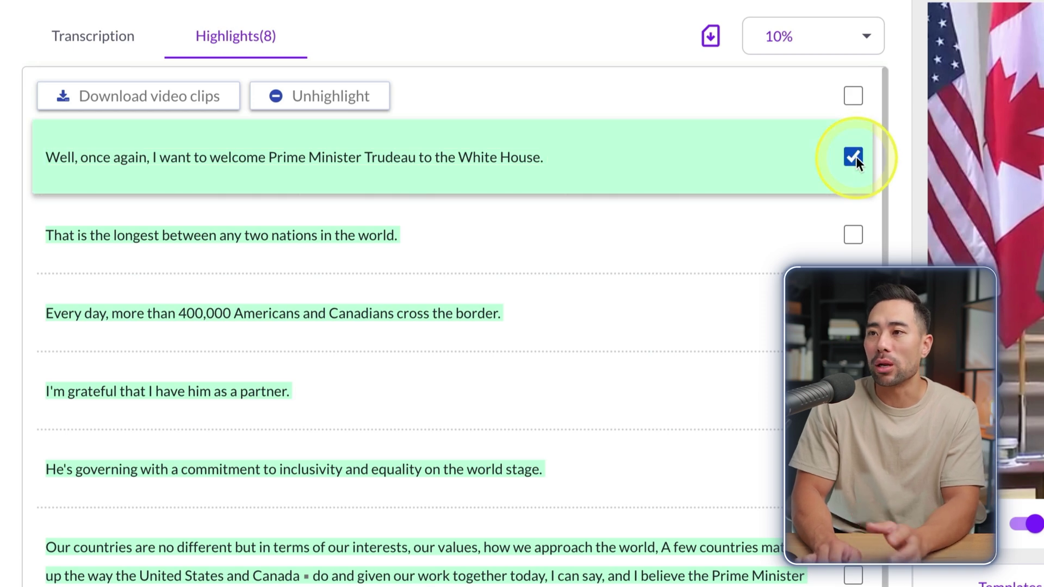
{"action": "left_click", "coordinate": [854, 156]}
{"action": "scroll", "coordinate": [809, 161], "scroll_direction": "down", "scroll_amount": 8}
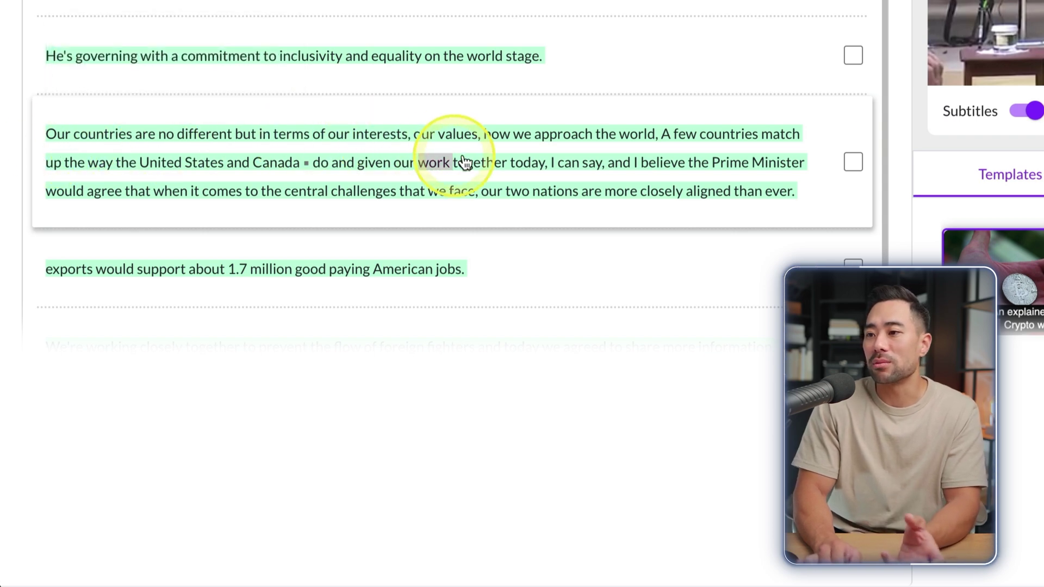
{"action": "left_click", "coordinate": [853, 162]}
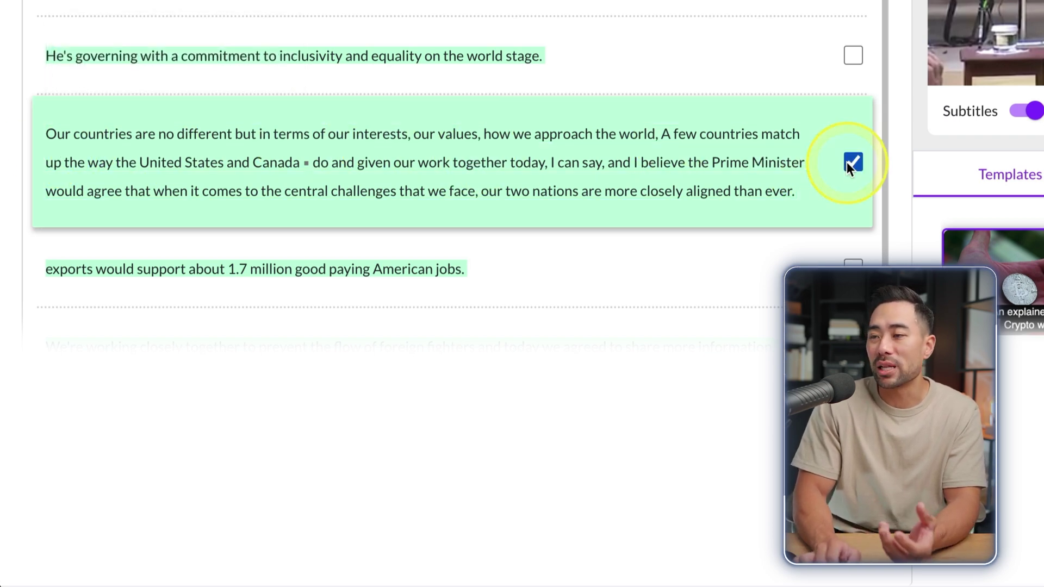
{"action": "scroll", "coordinate": [158, 92], "scroll_direction": "up", "scroll_amount": 10}
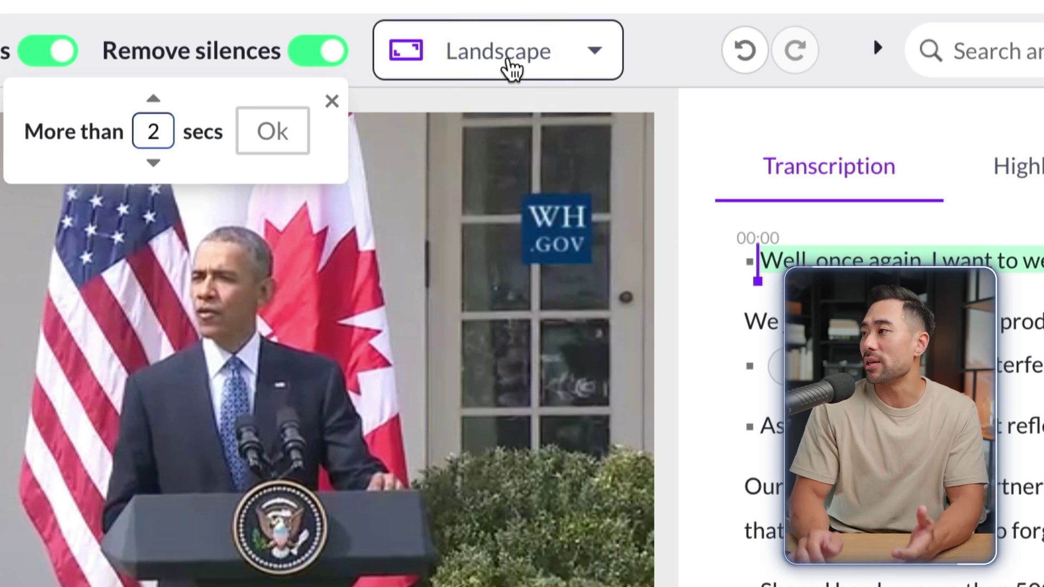
Switch the video to portrait 9:16 and centre the speaker at the podium in the crop
{"action": "left_click", "coordinate": [510, 68]}
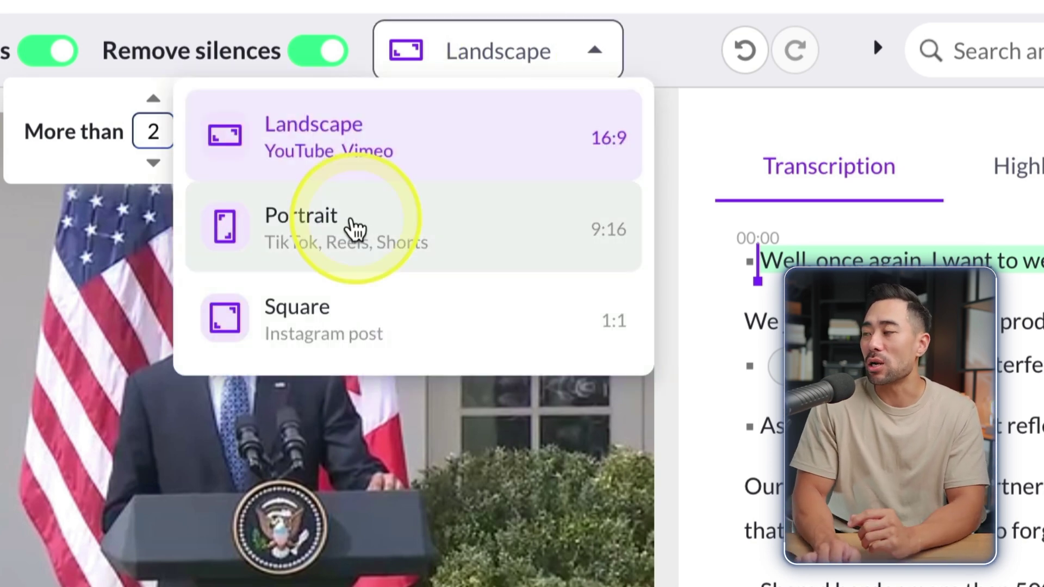
{"action": "left_click", "coordinate": [526, 63]}
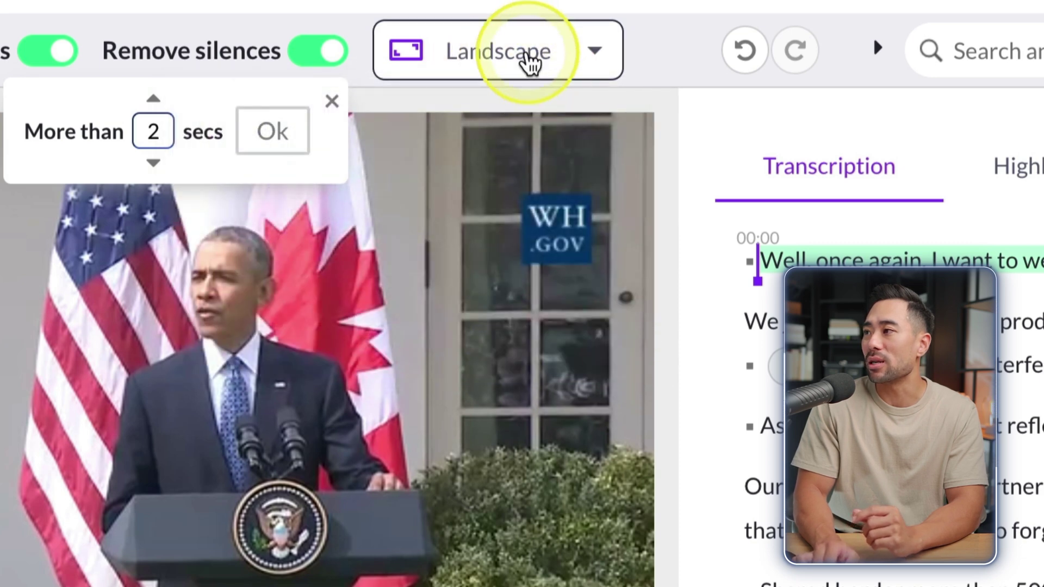
{"action": "left_click", "coordinate": [527, 63]}
{"action": "left_click", "coordinate": [403, 229]}
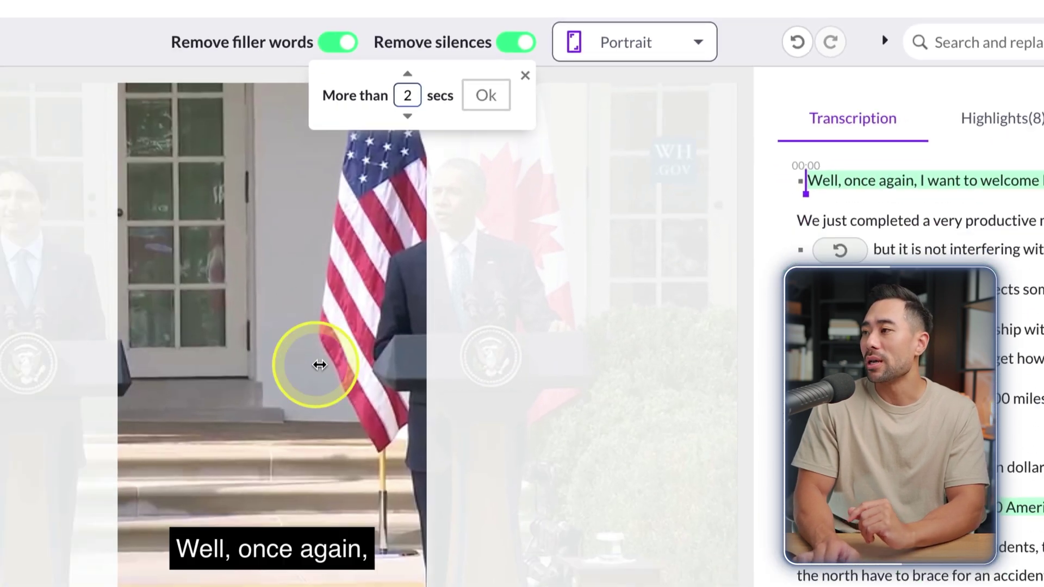
{"action": "left_click_drag", "start_coordinate": [320, 364], "coordinate": [149, 367]}
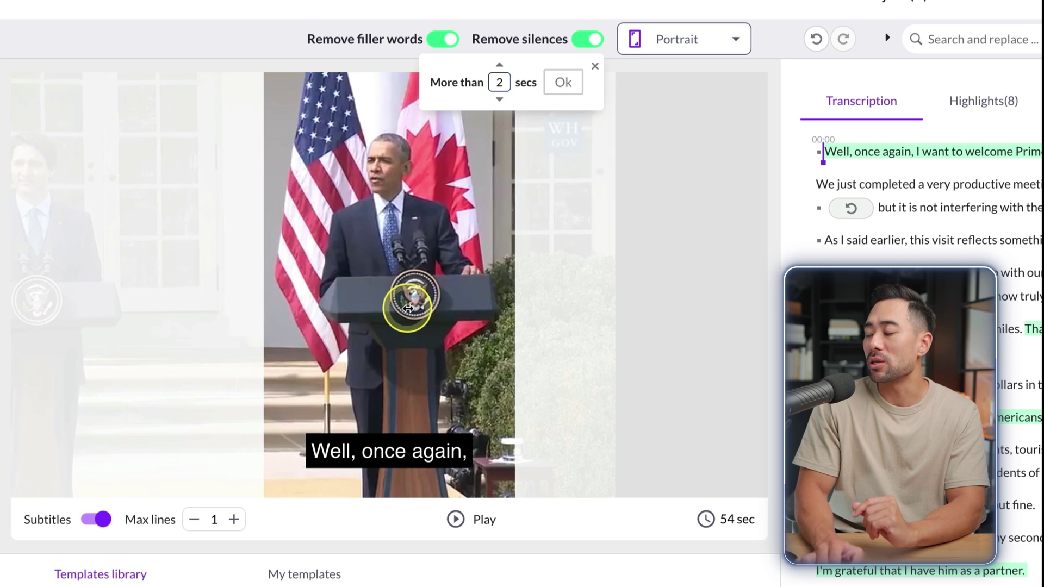
{"action": "left_click_drag", "start_coordinate": [408, 308], "coordinate": [409, 308]}
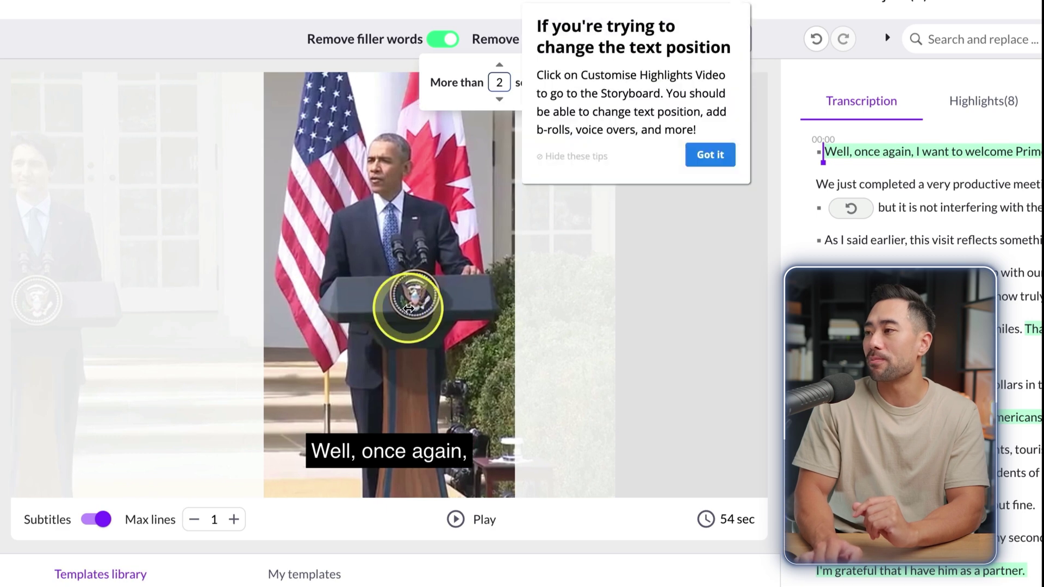
{"action": "left_click", "coordinate": [716, 156]}
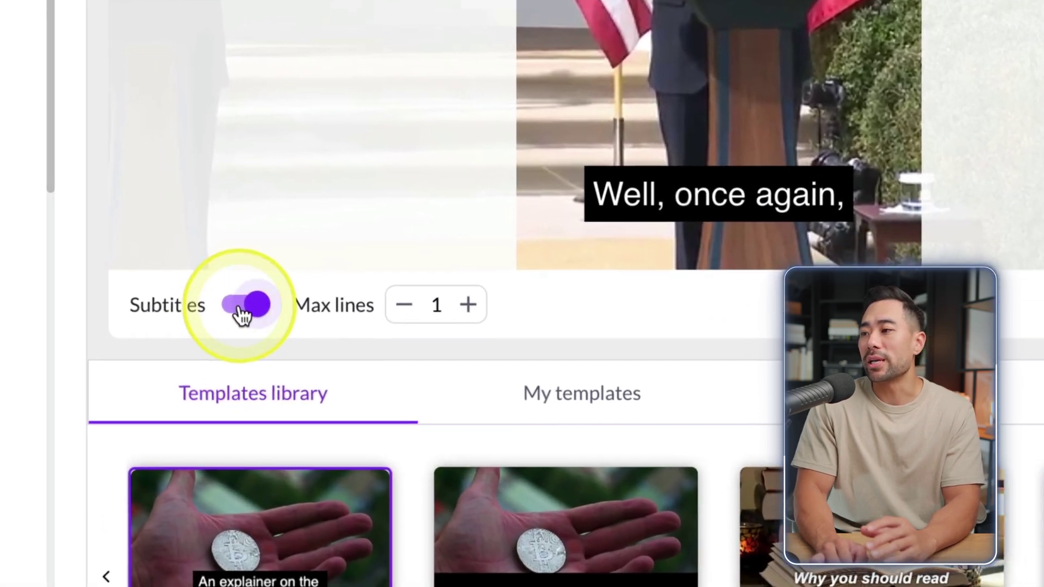
Keep subtitles on at one line maximum and apply the Subtitle Italics style
{"action": "left_click", "coordinate": [244, 310]}
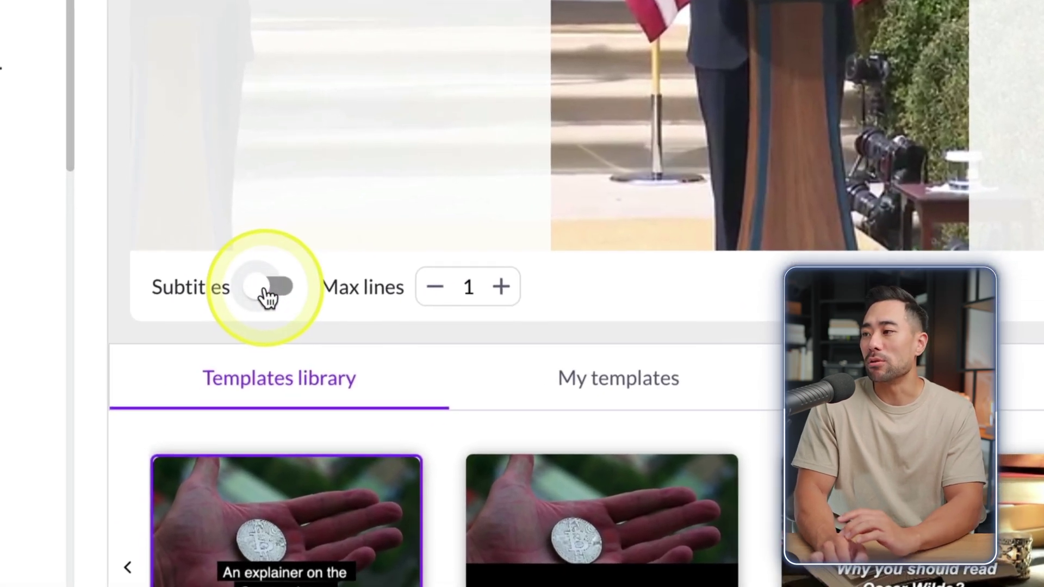
{"action": "left_click", "coordinate": [253, 311]}
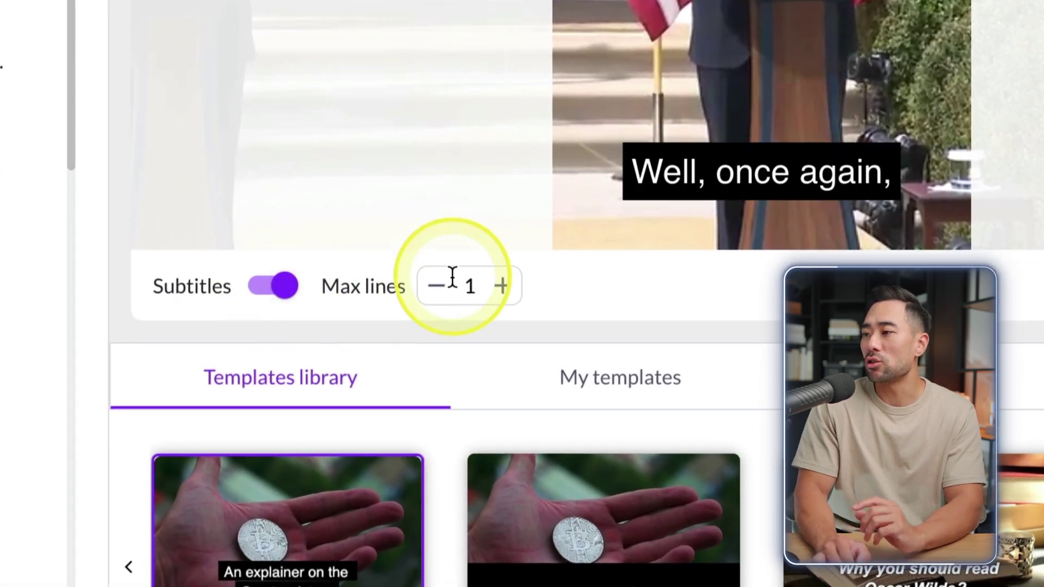
{"action": "left_click", "coordinate": [503, 287]}
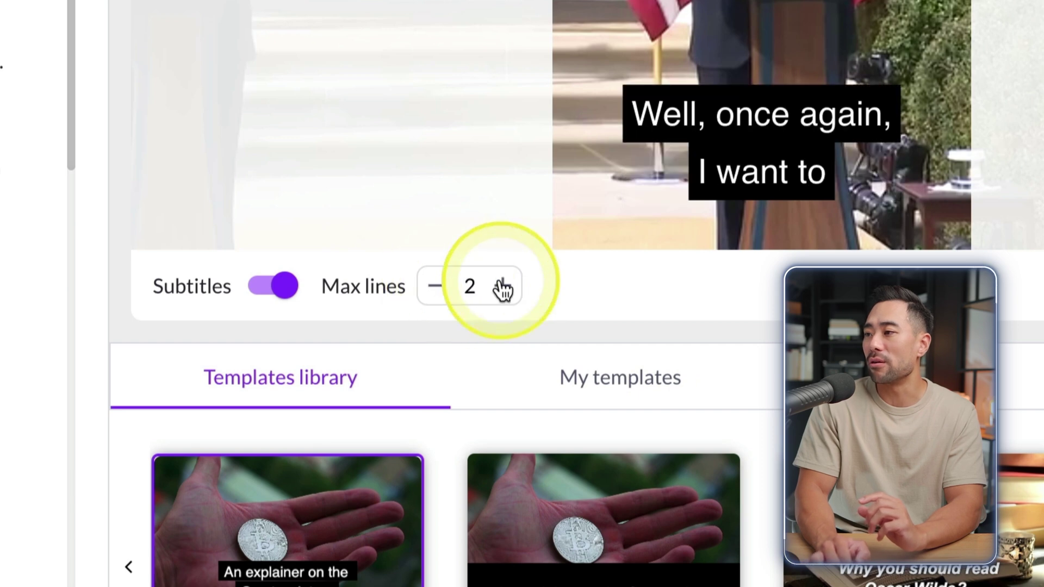
{"action": "left_click", "coordinate": [435, 287]}
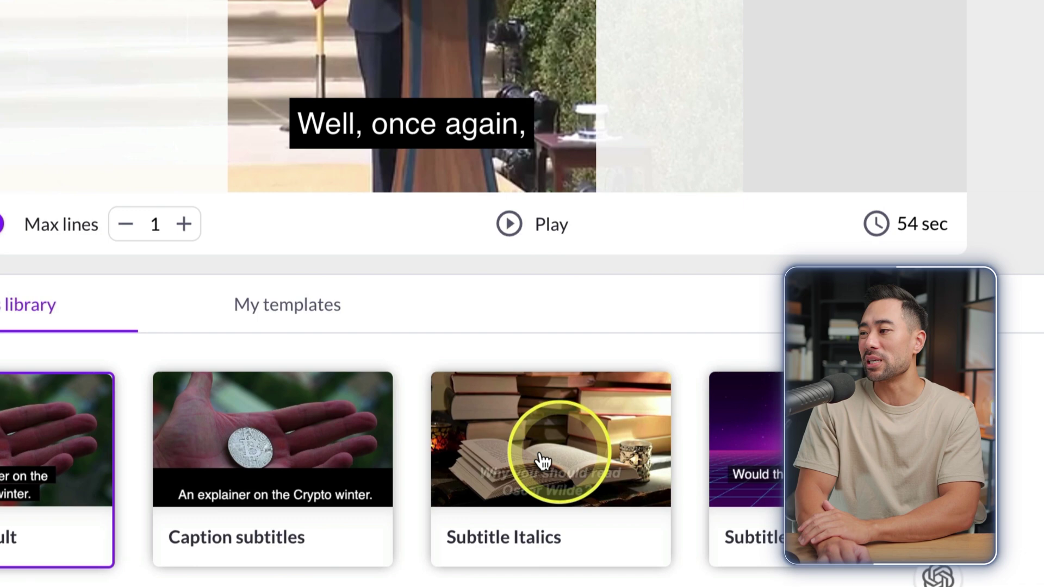
{"action": "left_click", "coordinate": [814, 461]}
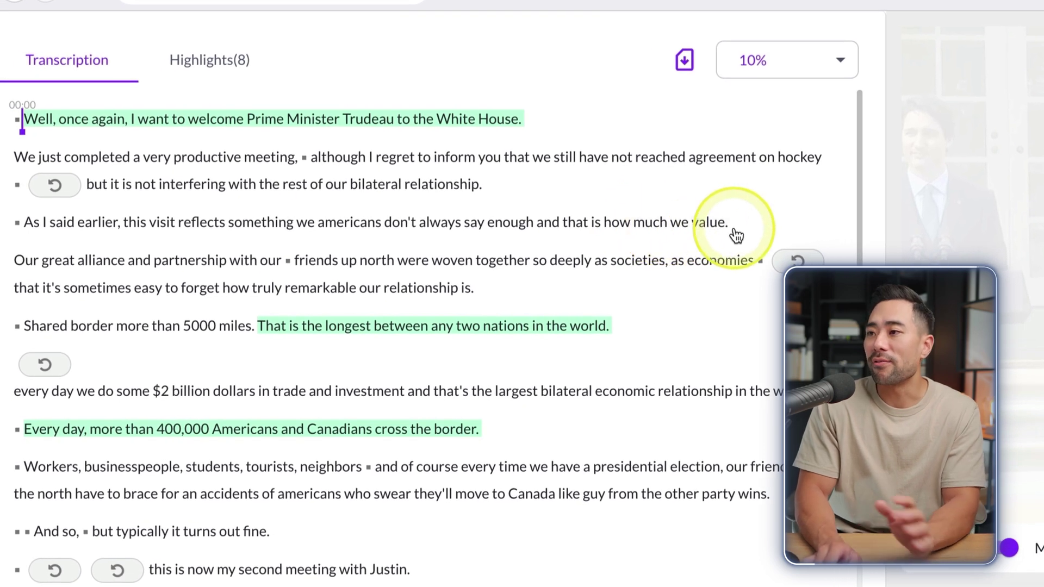
Highlight the 'As I said earlier' transcript sentence and show only the highlighted sentences
{"action": "left_click_drag", "start_coordinate": [736, 233], "coordinate": [7, 234]}
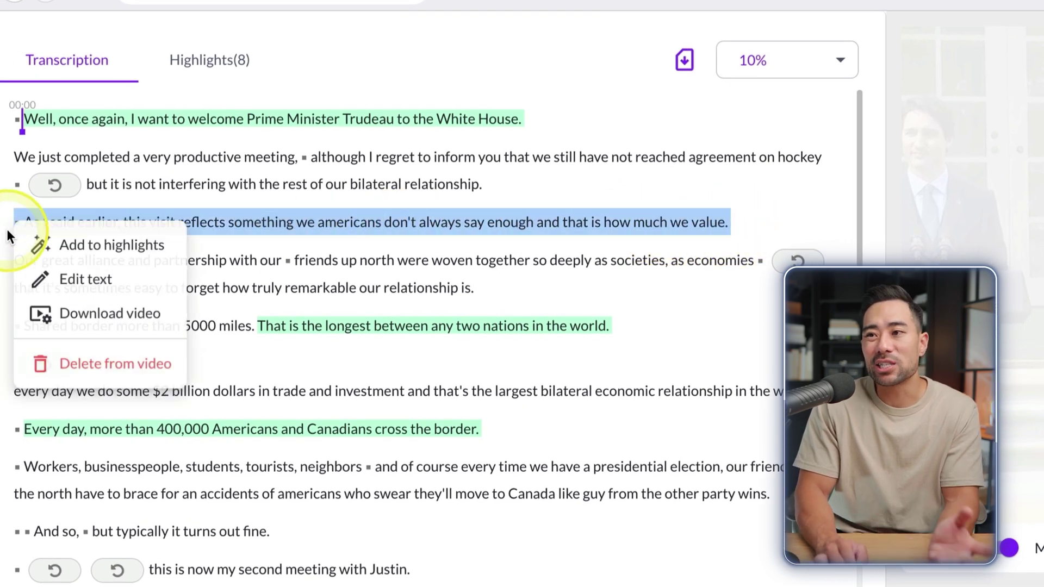
{"action": "left_click", "coordinate": [124, 252]}
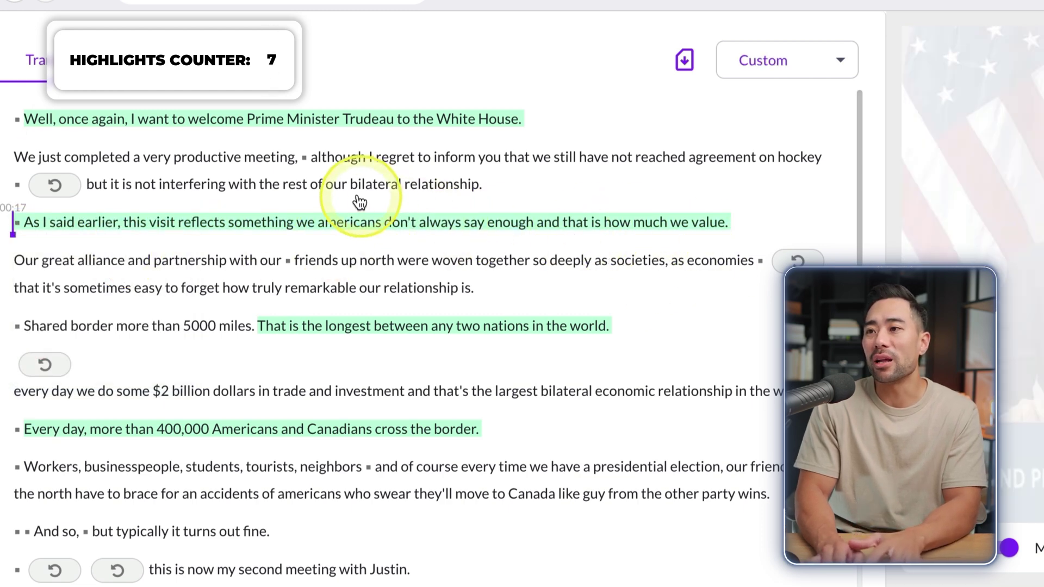
{"action": "left_click", "coordinate": [216, 65]}
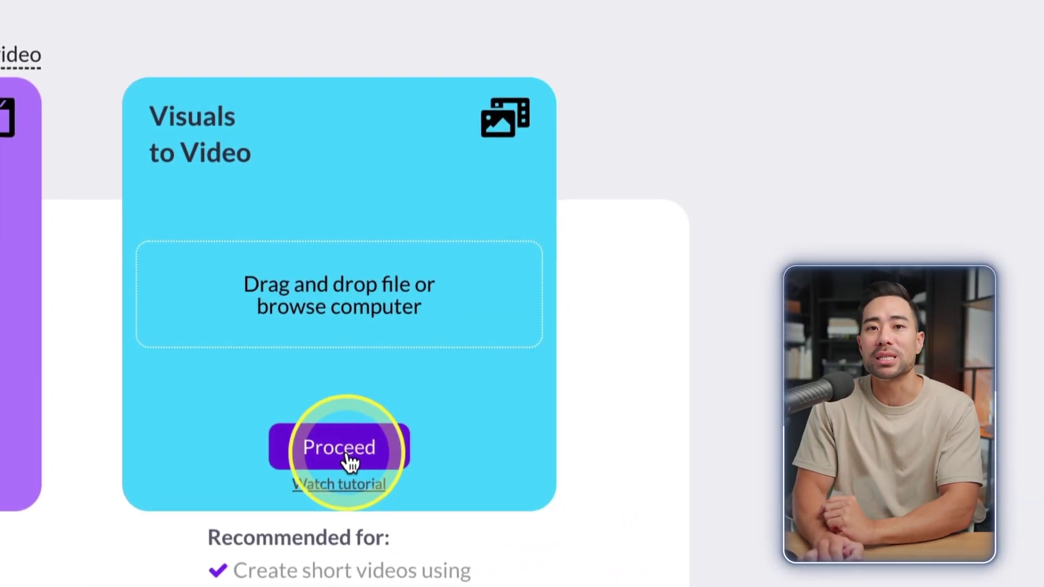
Launch a Visuals to Video project built from the four uploaded JPEG images
{"action": "left_click", "coordinate": [441, 434]}
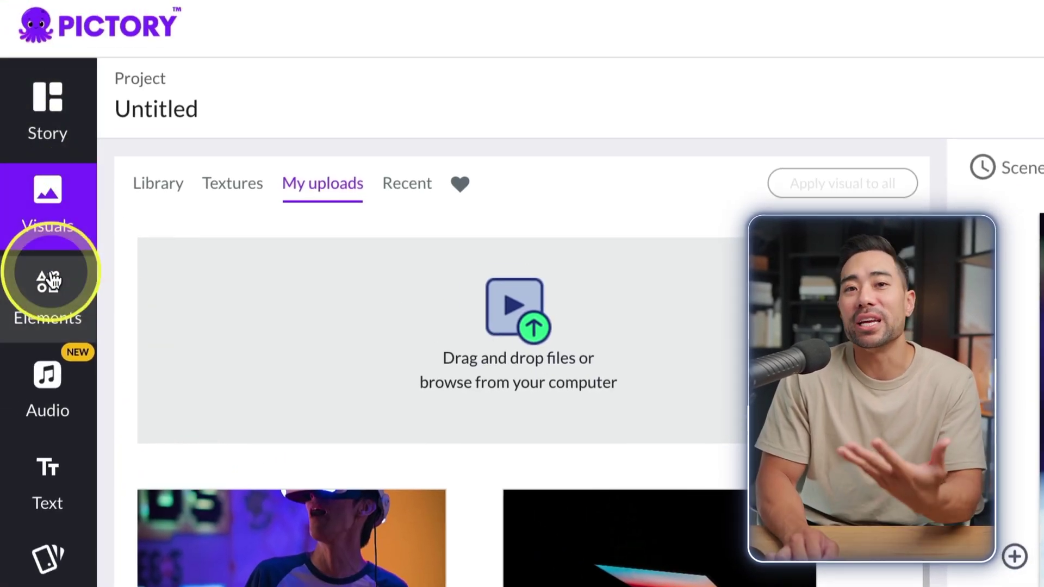
Browse the Elements panel's stickers, GIFs and emojis, then the Text options
{"action": "left_click", "coordinate": [50, 305]}
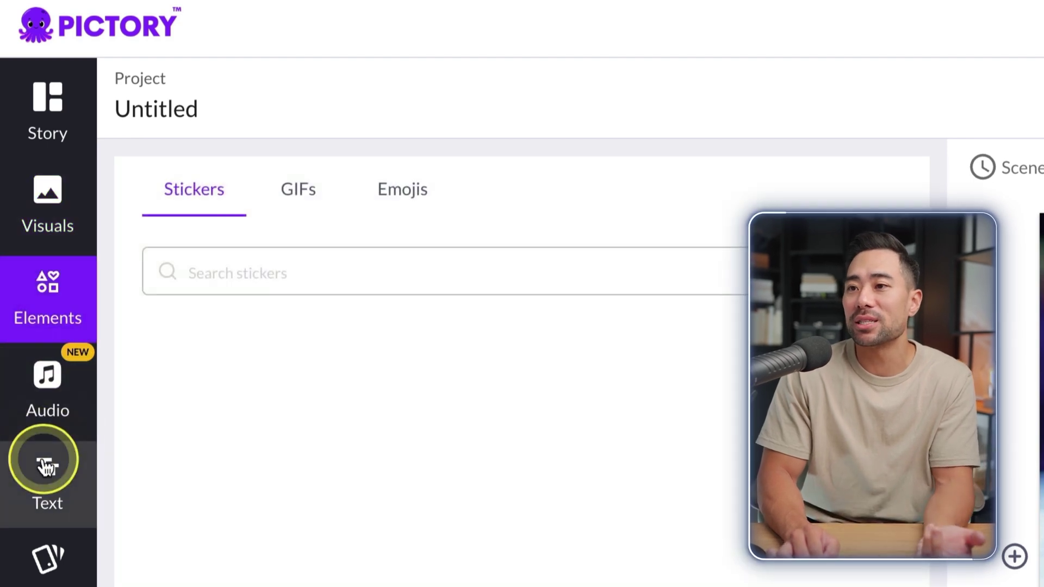
{"action": "left_click", "coordinate": [48, 465]}
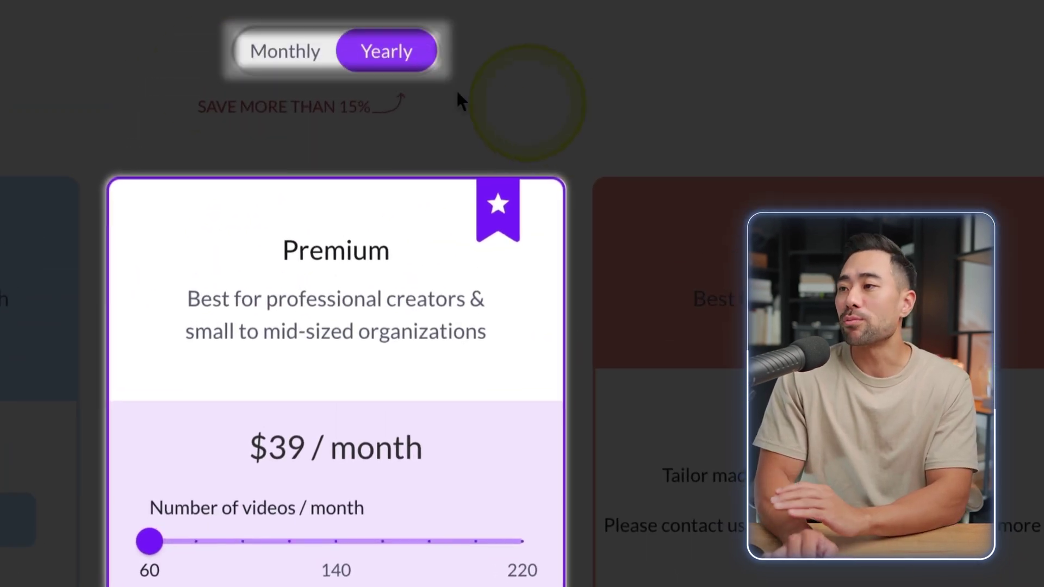
Toggle plan prices between monthly and yearly (Premium $47 vs $39), ending on monthly
{"action": "left_click", "coordinate": [400, 63]}
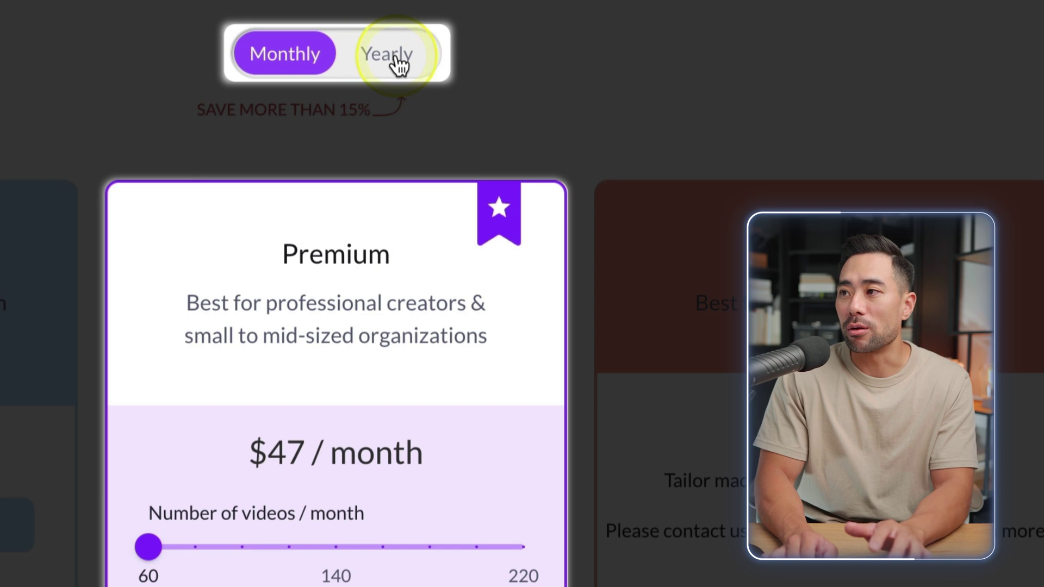
{"action": "left_click", "coordinate": [310, 56]}
{"action": "left_click", "coordinate": [313, 58]}
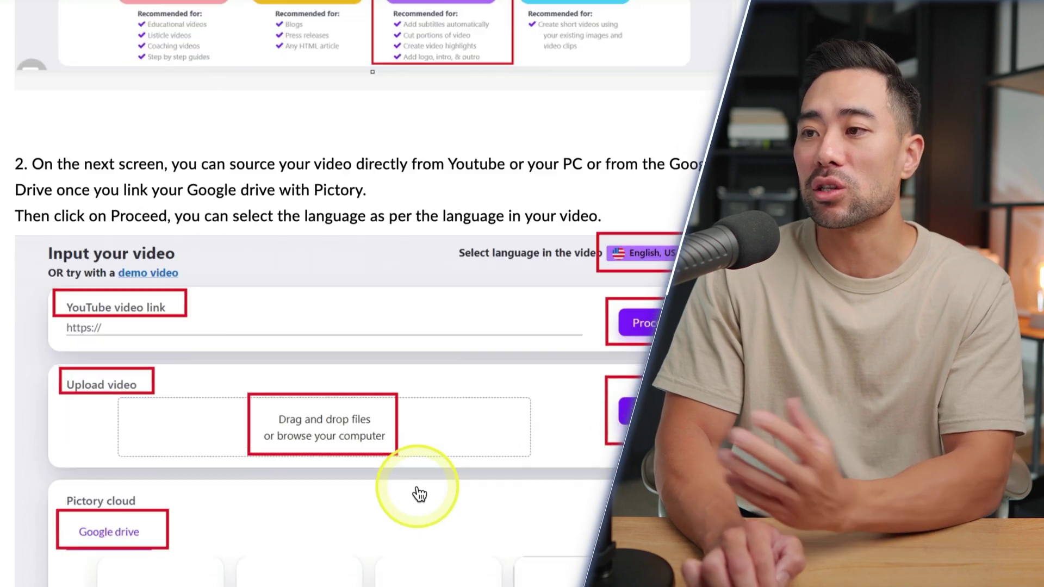
Scroll the help article down to the 'Downloading these selected highlights' section
{"action": "scroll", "coordinate": [419, 487], "scroll_direction": "down", "scroll_amount": 10}
{"action": "scroll", "coordinate": [437, 484], "scroll_direction": "down", "scroll_amount": 8}
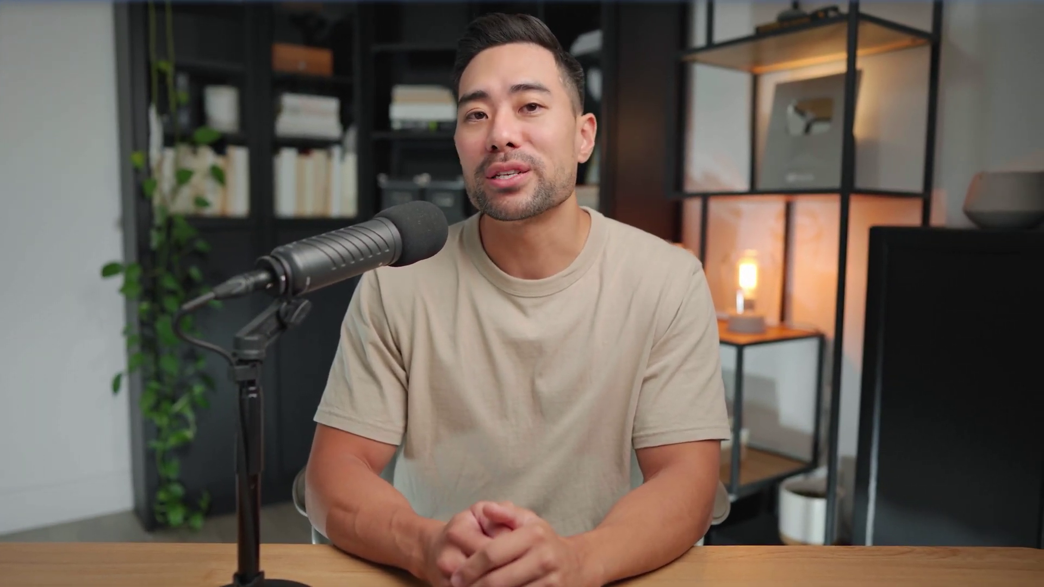